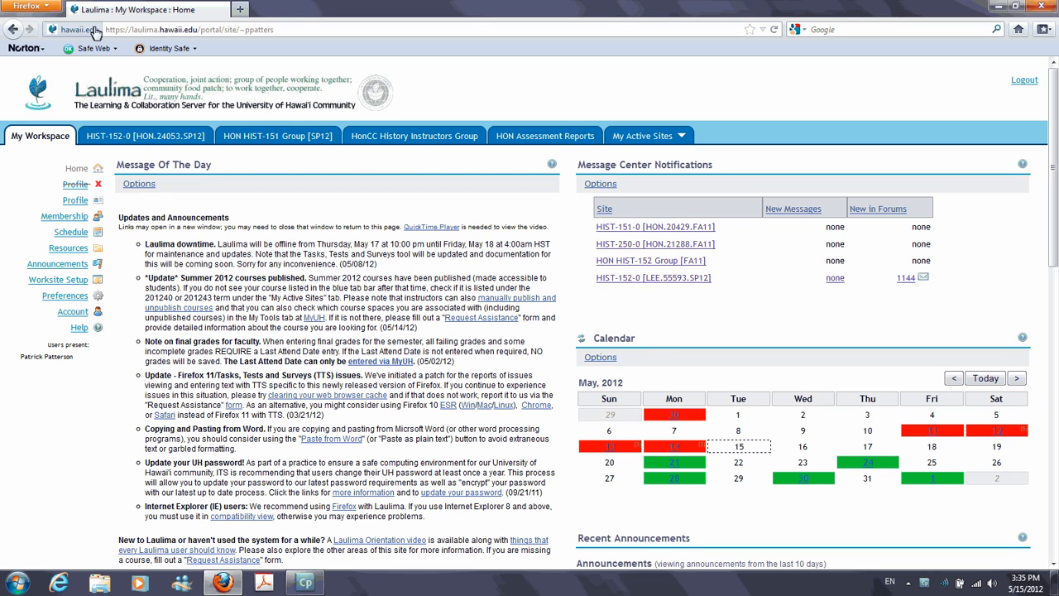
# Open the 152 folder in the resources of My Workspace
pyautogui.click(139, 138)
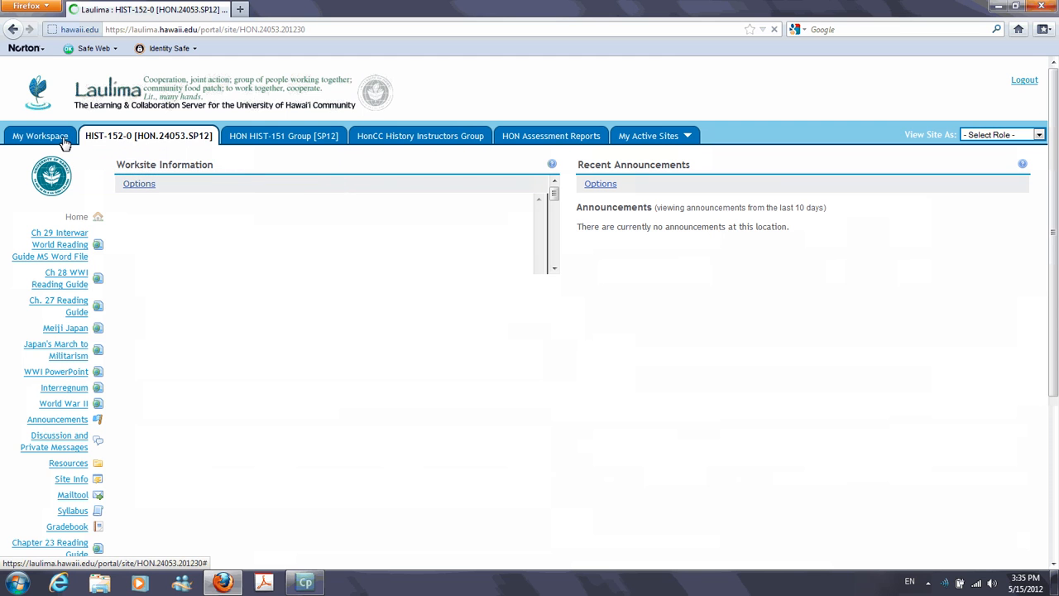
pyautogui.click(41, 135)
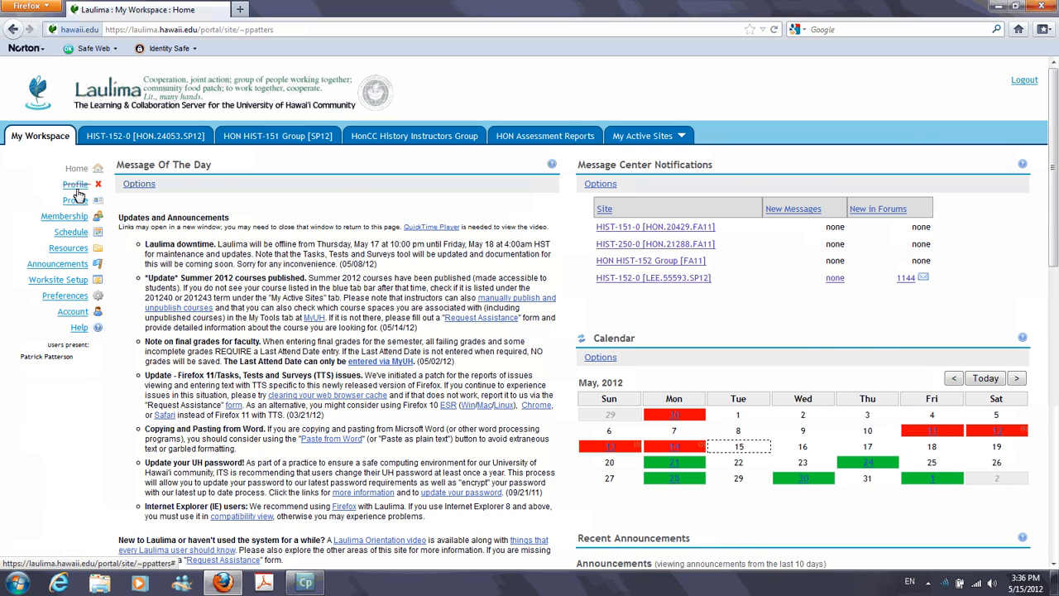
pyautogui.click(70, 248)
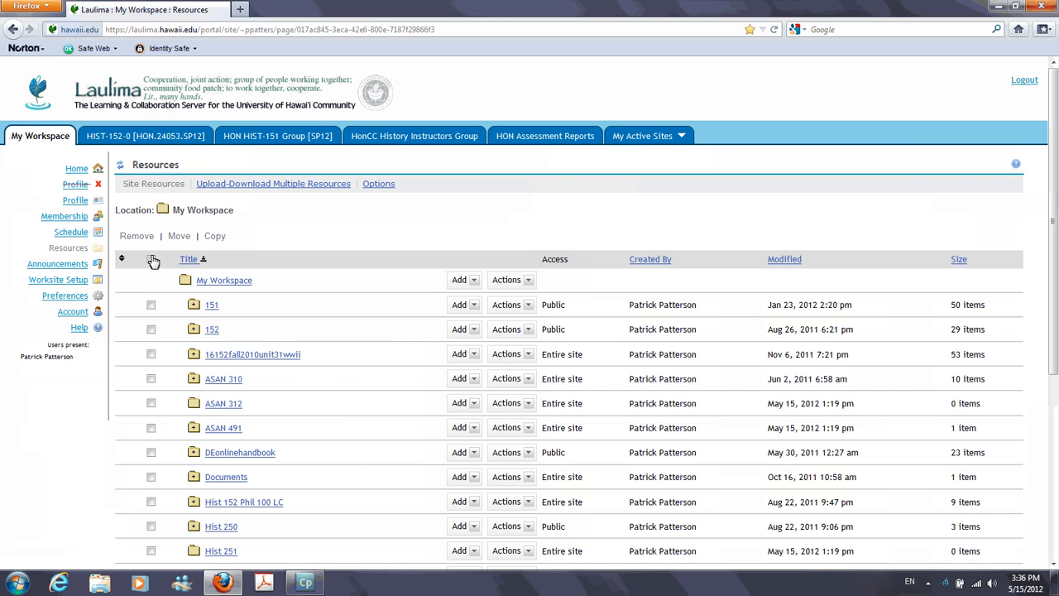
pyautogui.click(212, 331)
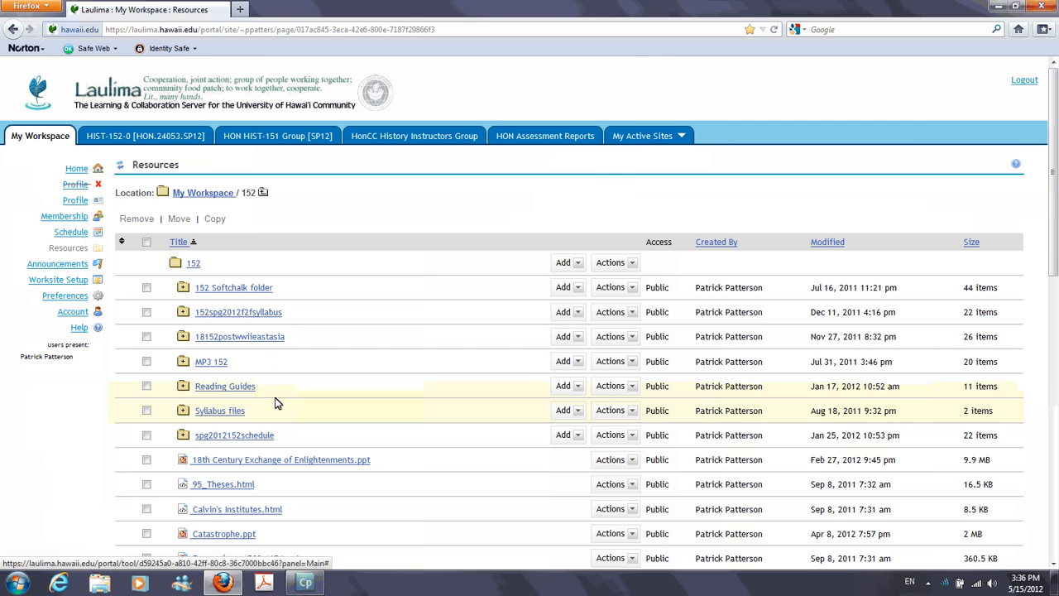
# Copy the link address of "152 Fall 2011 Syllabus WWW classes.pdf" from the Fall 2011 152 Syllabi folder inside Syllabus files
pyautogui.scroll(-7, 276, 401)
pyautogui.scroll(-2, 389, 411)
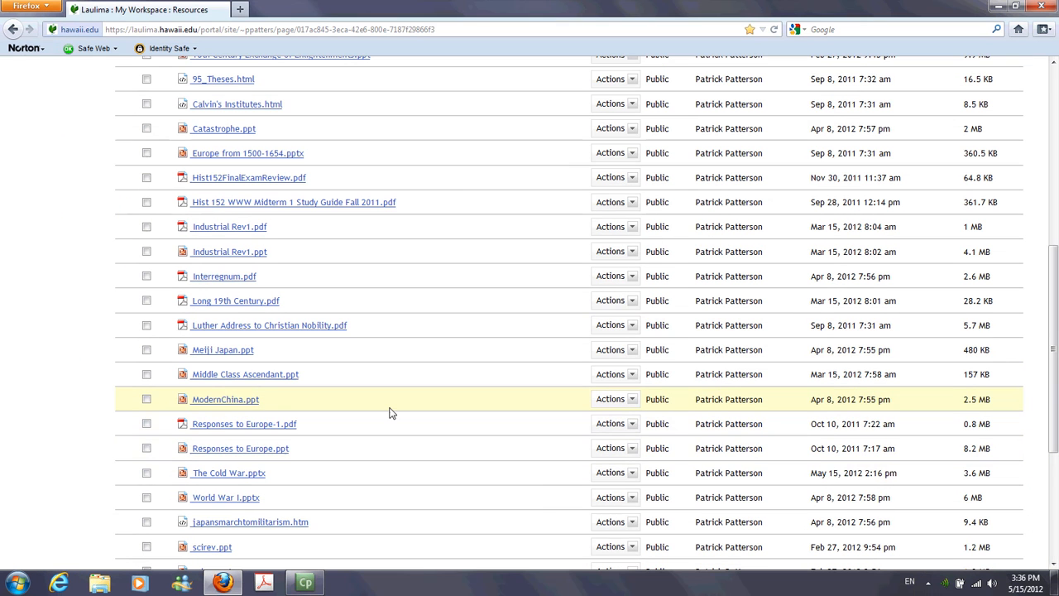
pyautogui.scroll(-2, 386, 419)
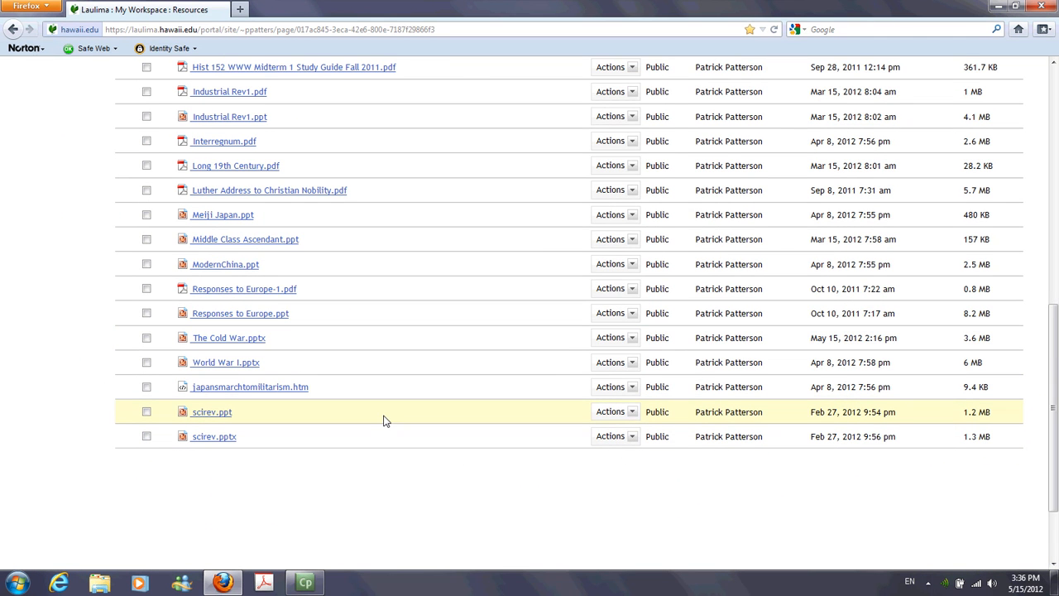
pyautogui.scroll(6, 378, 417)
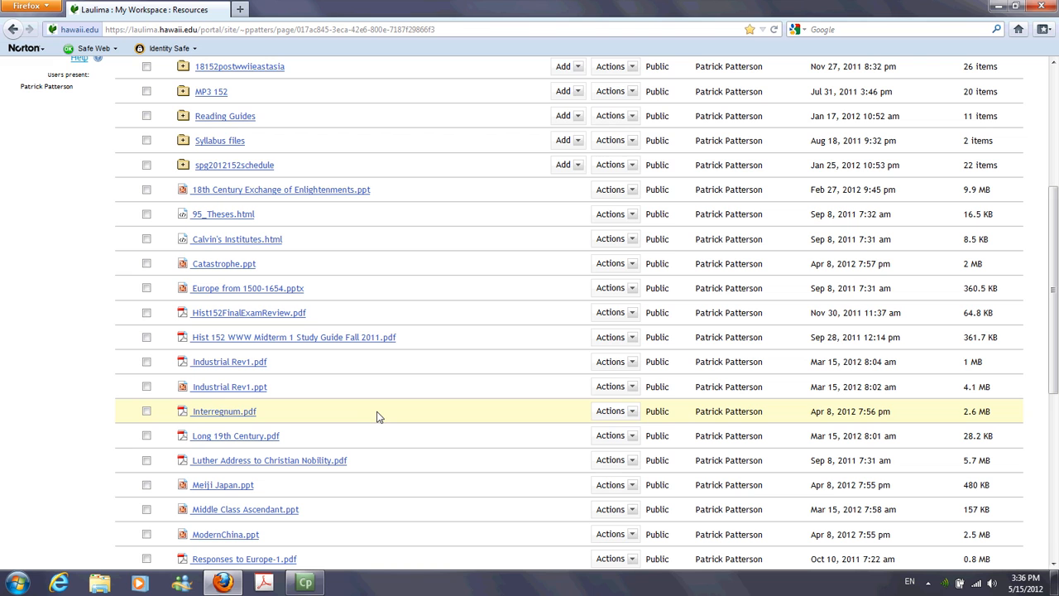
pyautogui.scroll(4, 376, 416)
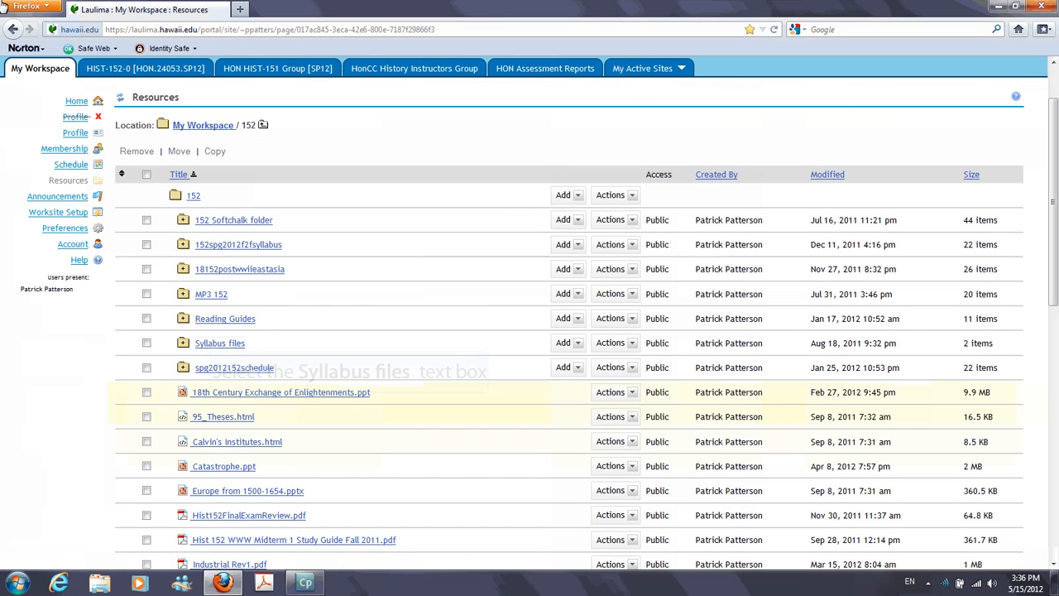
pyautogui.click(212, 344)
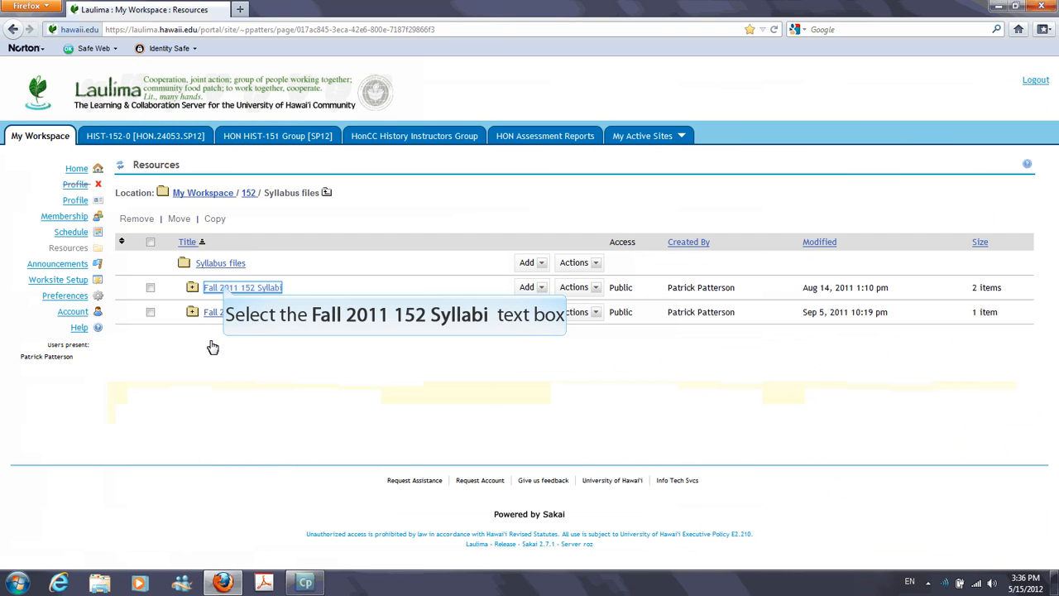
pyautogui.click(226, 288)
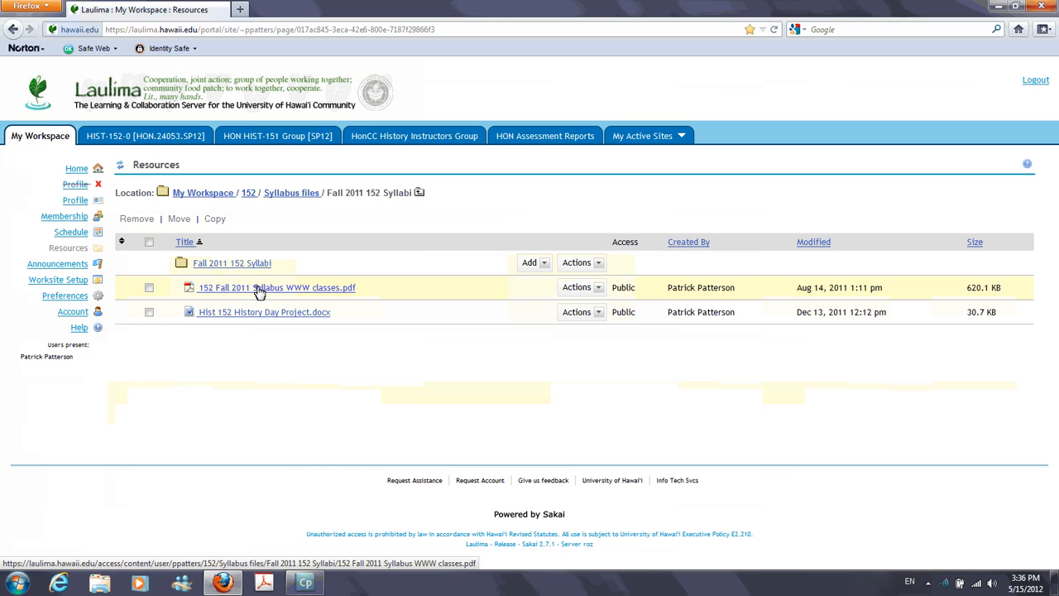
pyautogui.rightClick(259, 291)
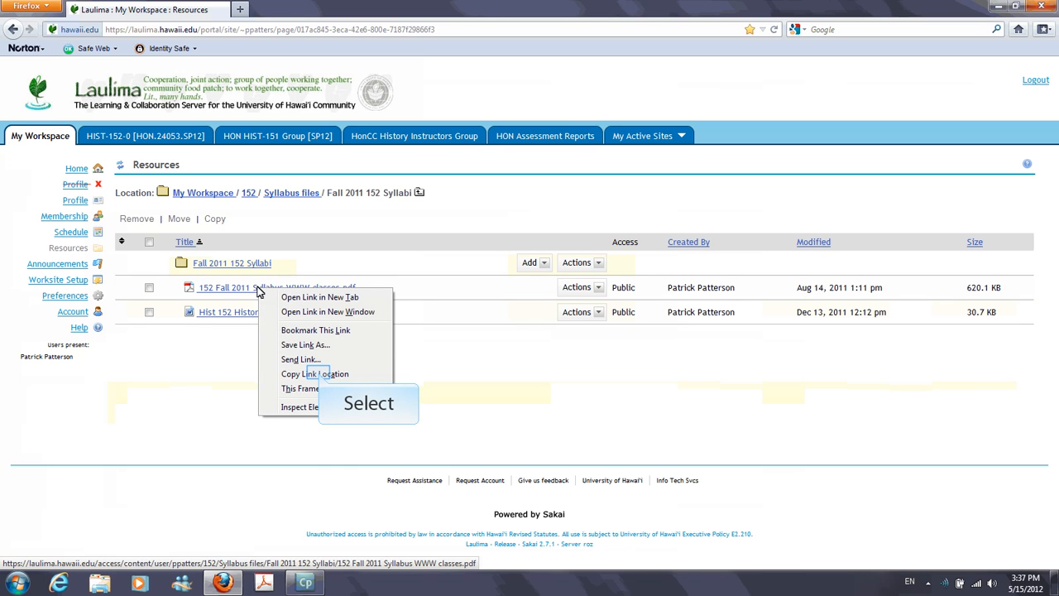
pyautogui.click(321, 377)
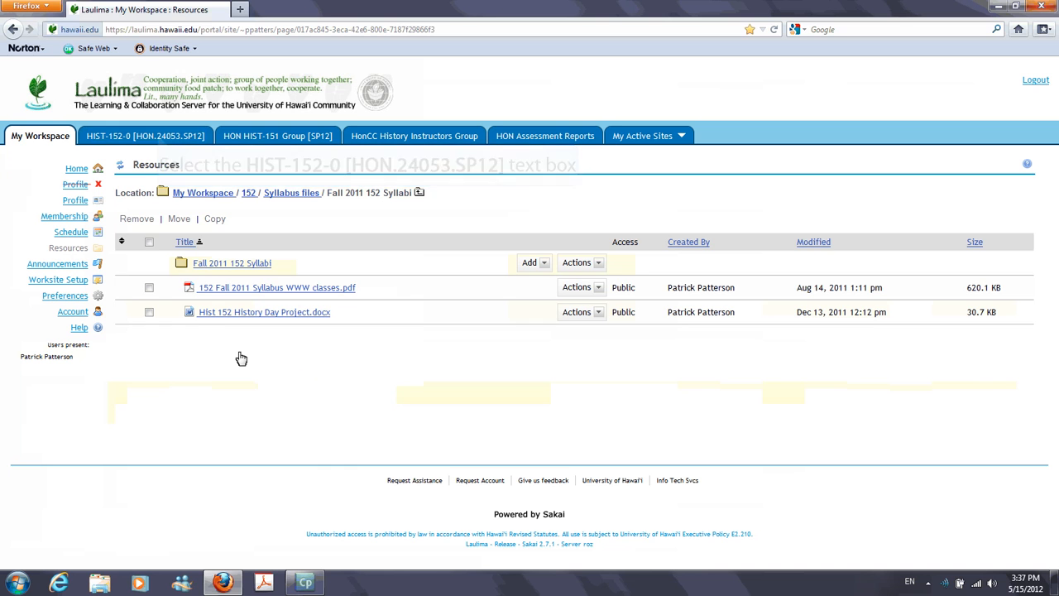
# Add a Web Content tool to the HIST-152-0 [HON.24053.SP12] course site and proceed to its configuration
pyautogui.click(159, 138)
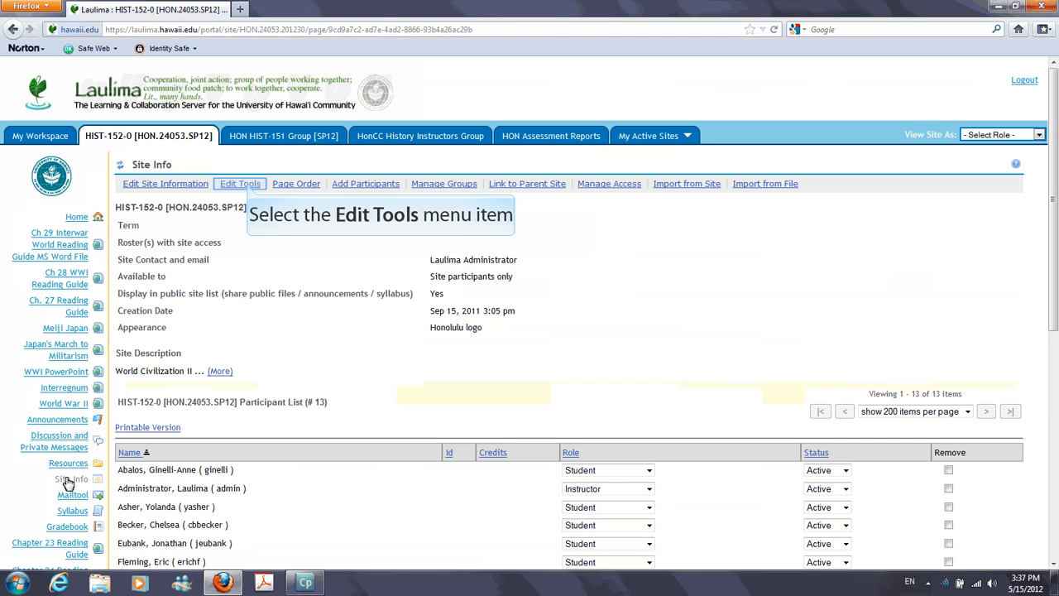
pyautogui.click(249, 188)
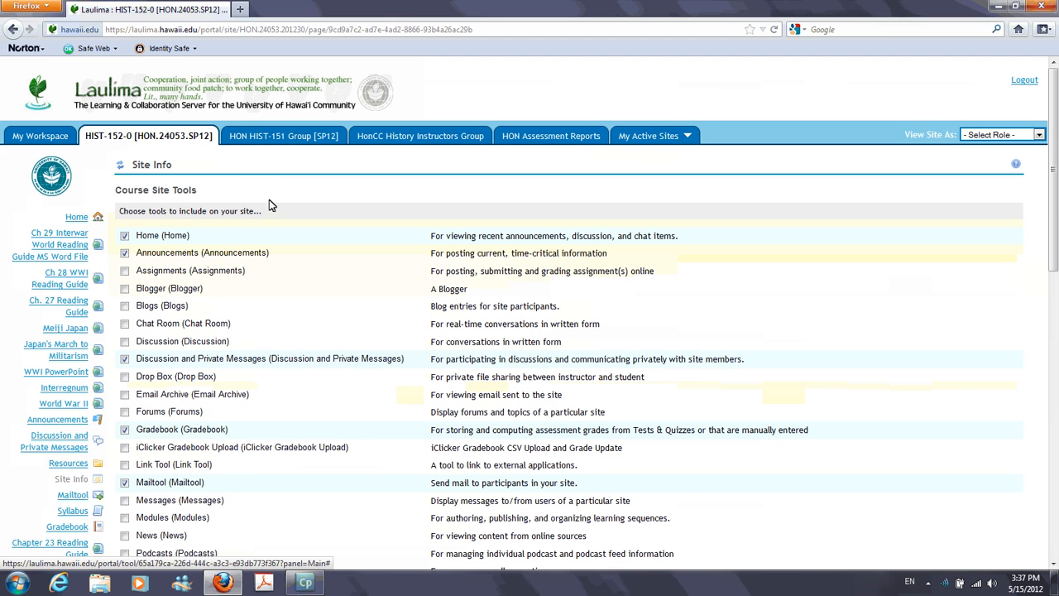
pyautogui.scroll(-14, 281, 273)
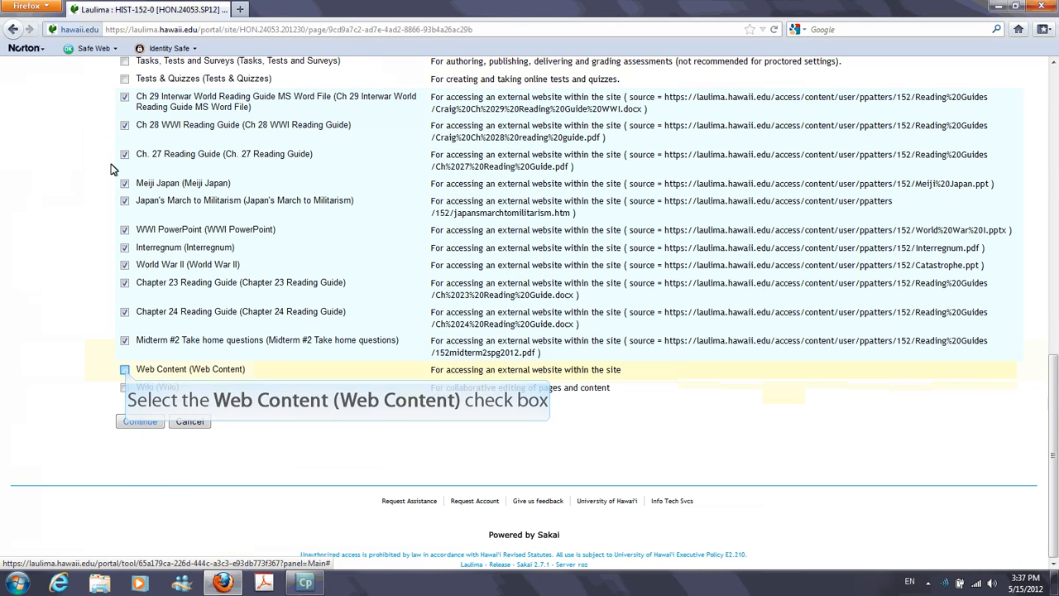
pyautogui.click(125, 370)
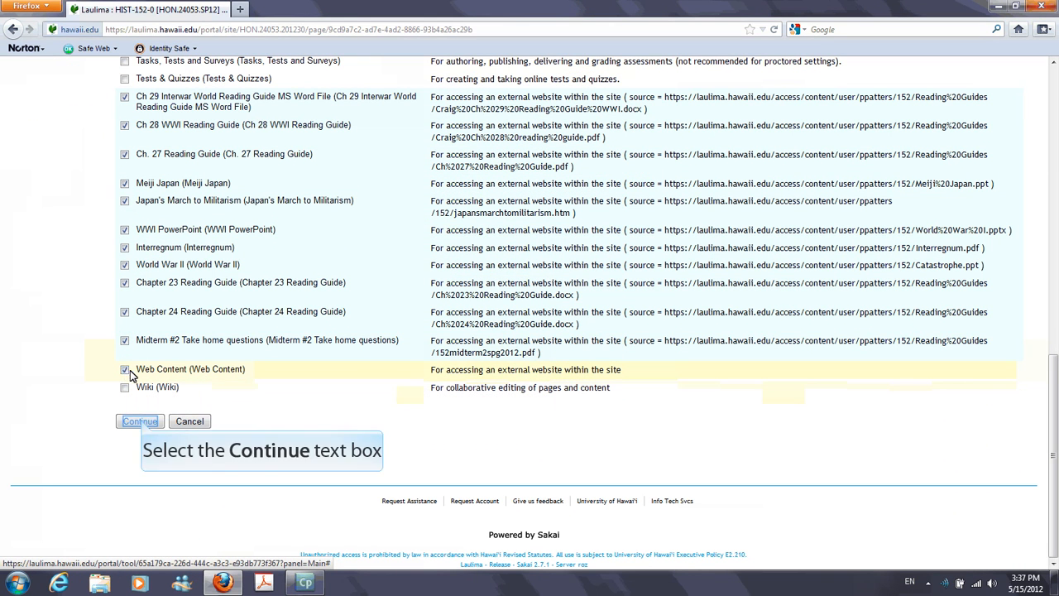
pyautogui.click(140, 422)
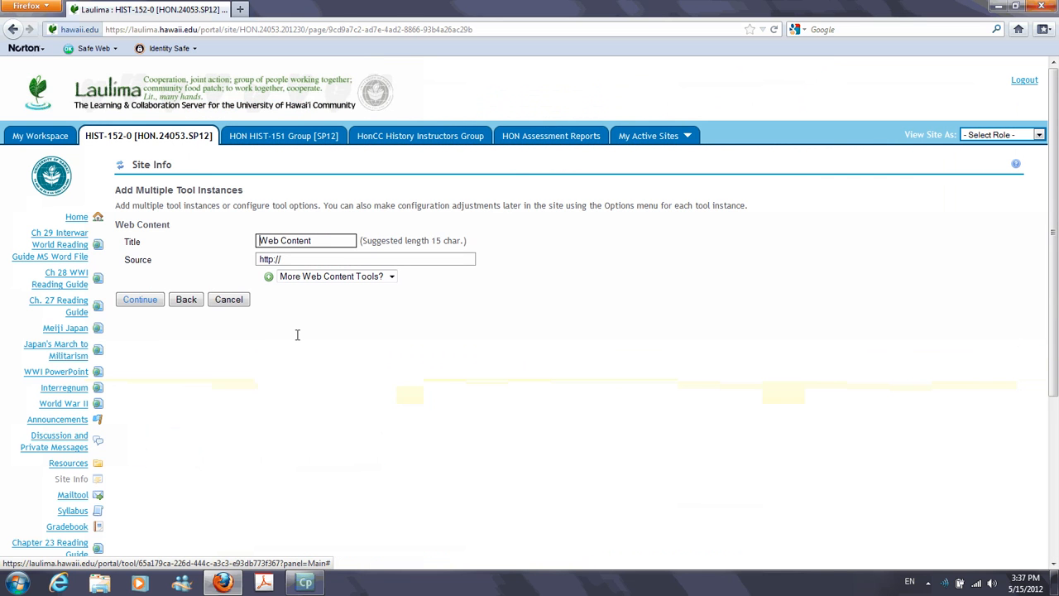
# Title the web content "Experimental Syllabus", use the copied syllabus PDF link as its source, and finish adding it to the site
pyautogui.moveTo(315, 241); pyautogui.dragTo(259, 241)
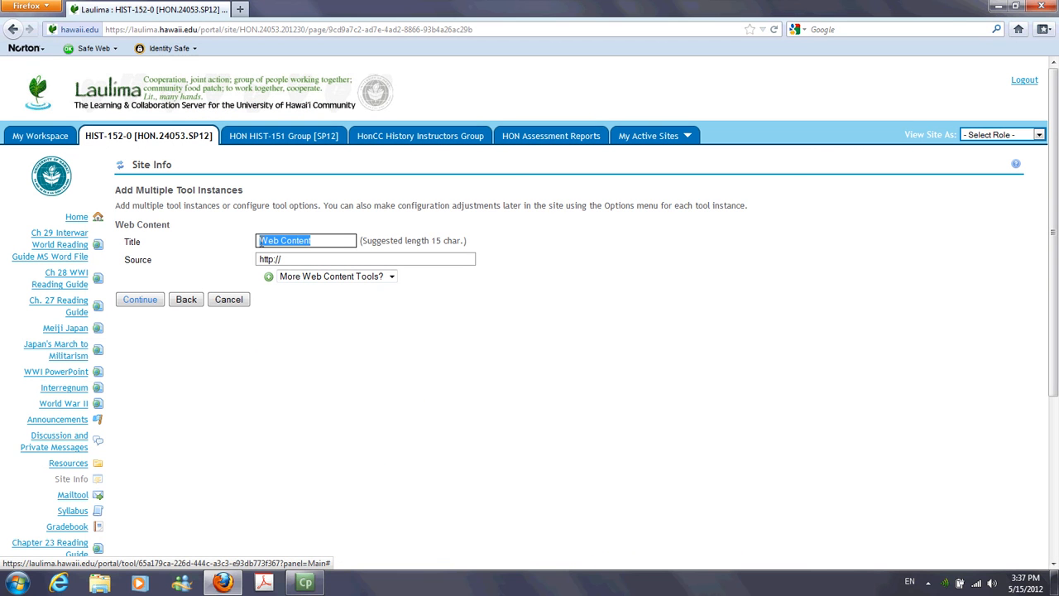
pyautogui.write('Exper')
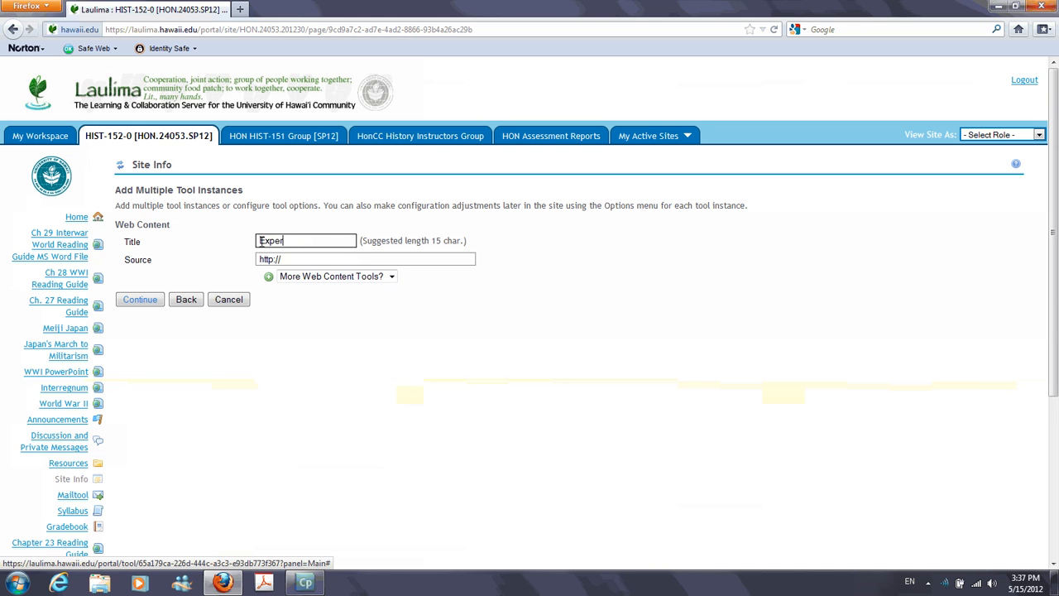
pyautogui.write('imental Syllabus')
pyautogui.moveTo(288, 259); pyautogui.dragTo(257, 264)
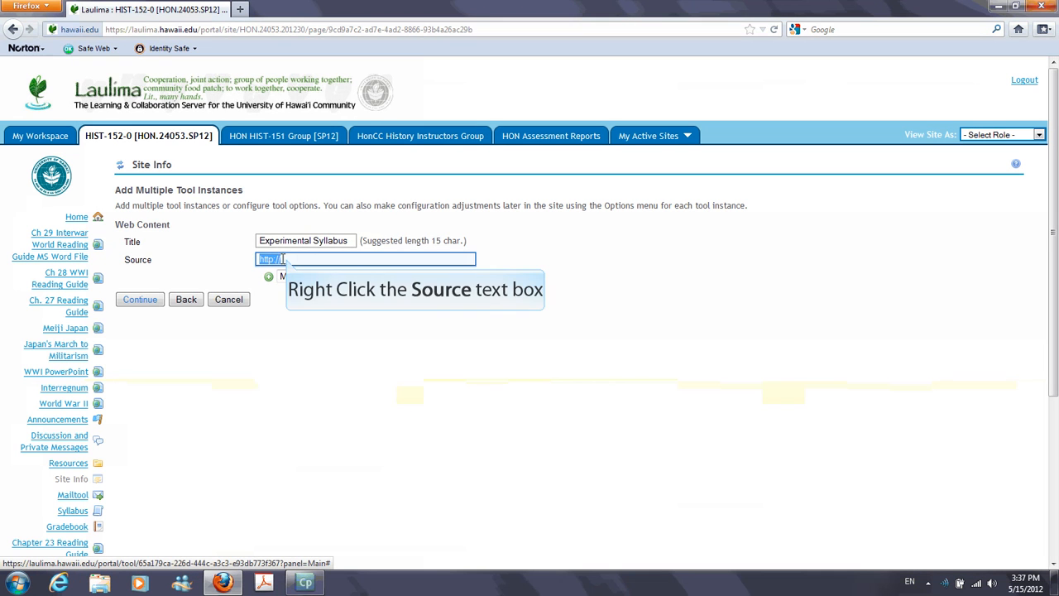
pyautogui.rightClick(287, 260)
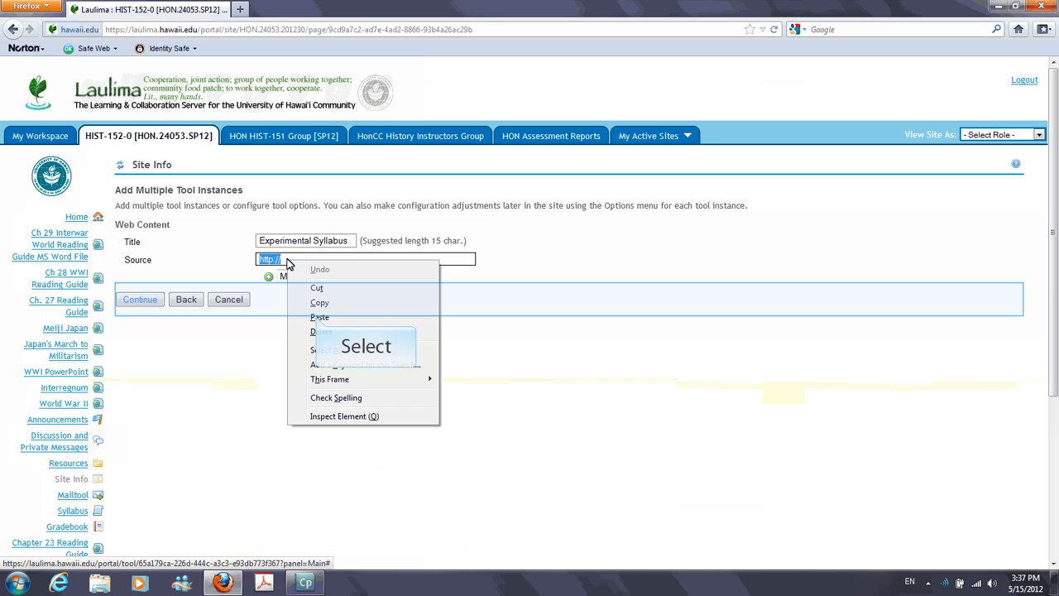
pyautogui.click(320, 318)
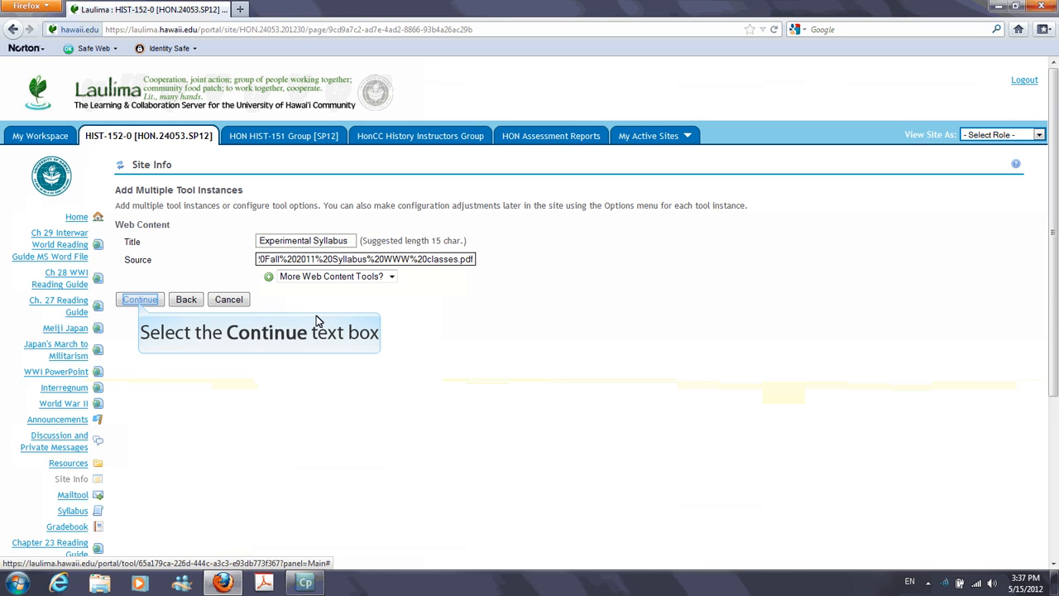
pyautogui.click(140, 300)
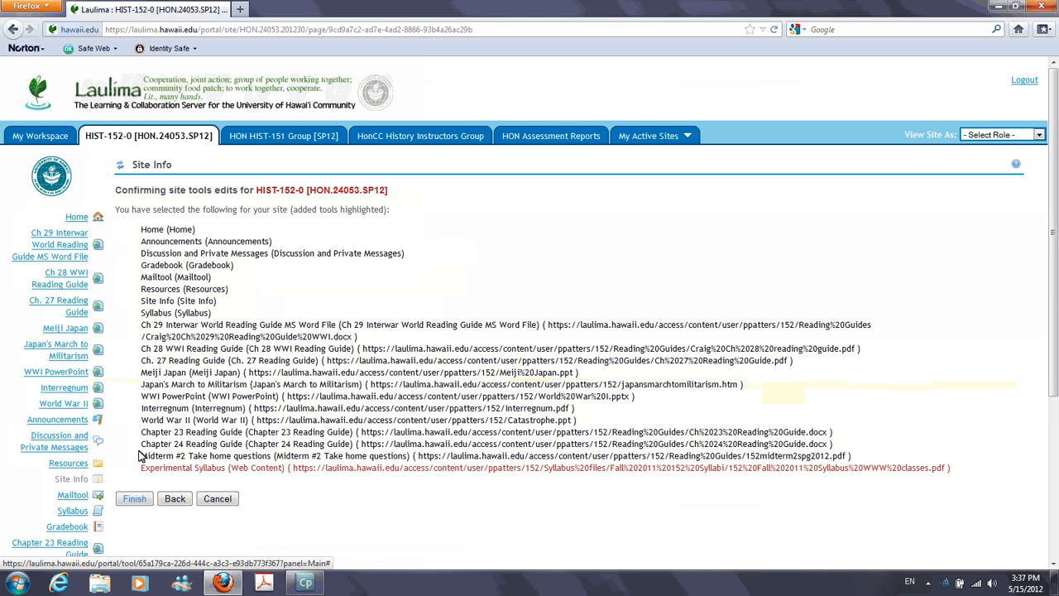
pyautogui.click(134, 499)
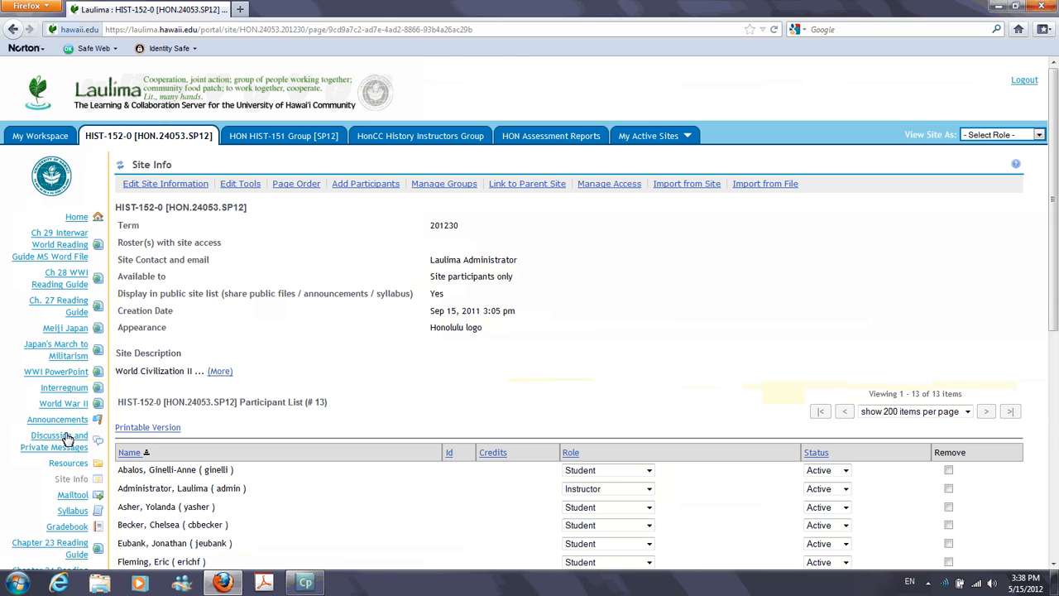
# Move the Experimental Syllabus page directly below Home in the course site's page order
pyautogui.scroll(-5, 68, 438)
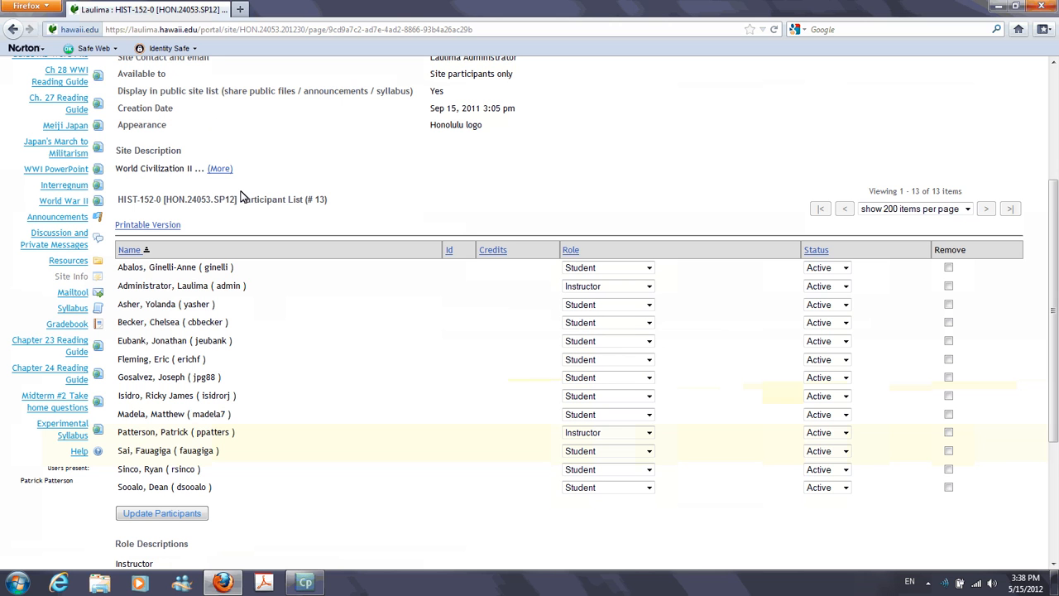
pyautogui.scroll(5, 273, 436)
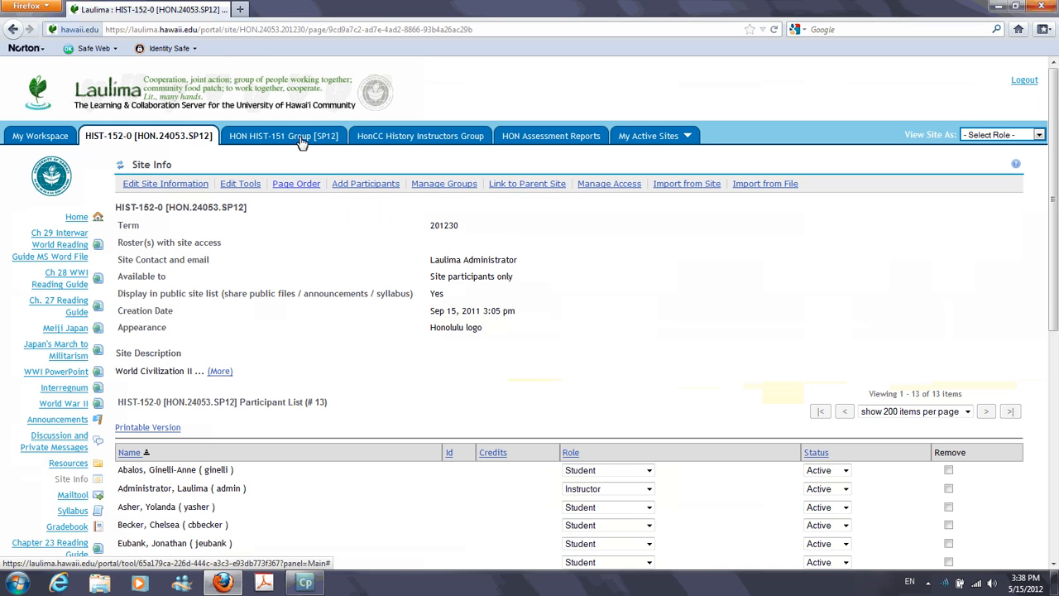
pyautogui.click(306, 185)
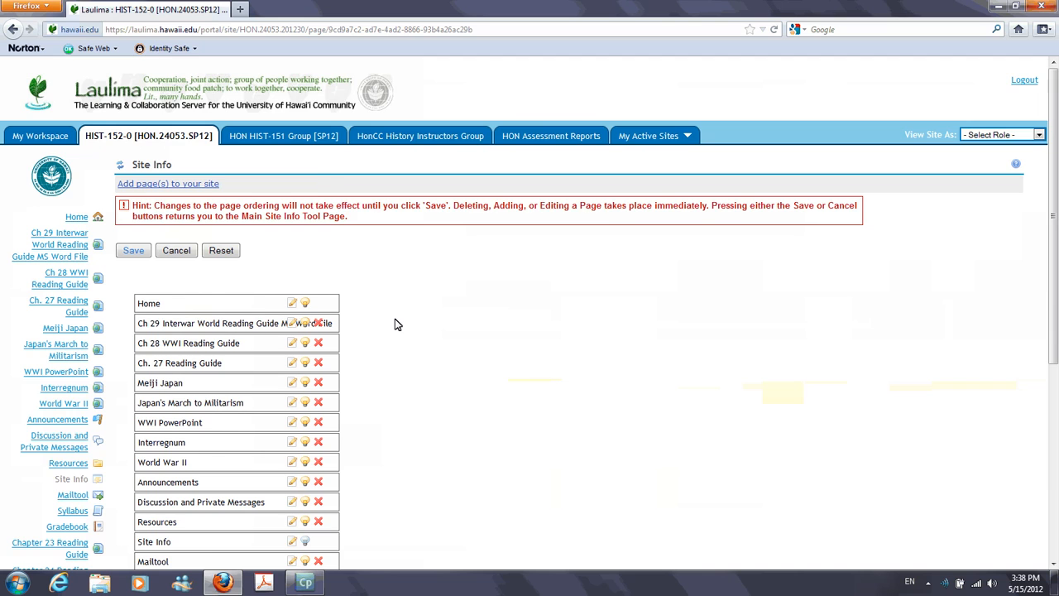
pyautogui.scroll(-5, 395, 324)
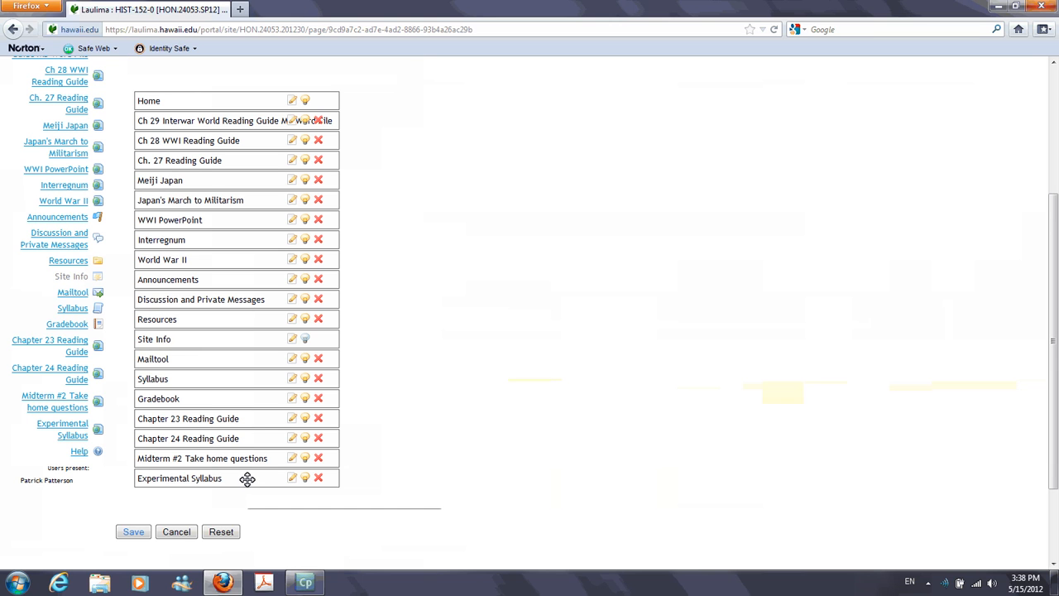
pyautogui.moveTo(247, 479); pyautogui.dragTo(257, 133)
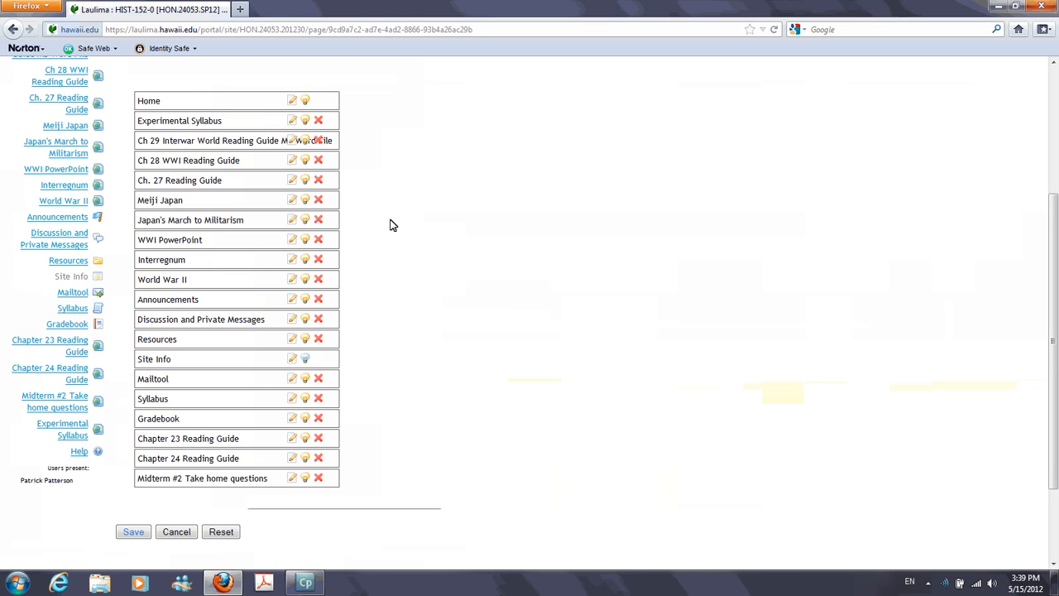
# Hide the Resources page from normal users in the page order list
pyautogui.scroll(3, 407, 342)
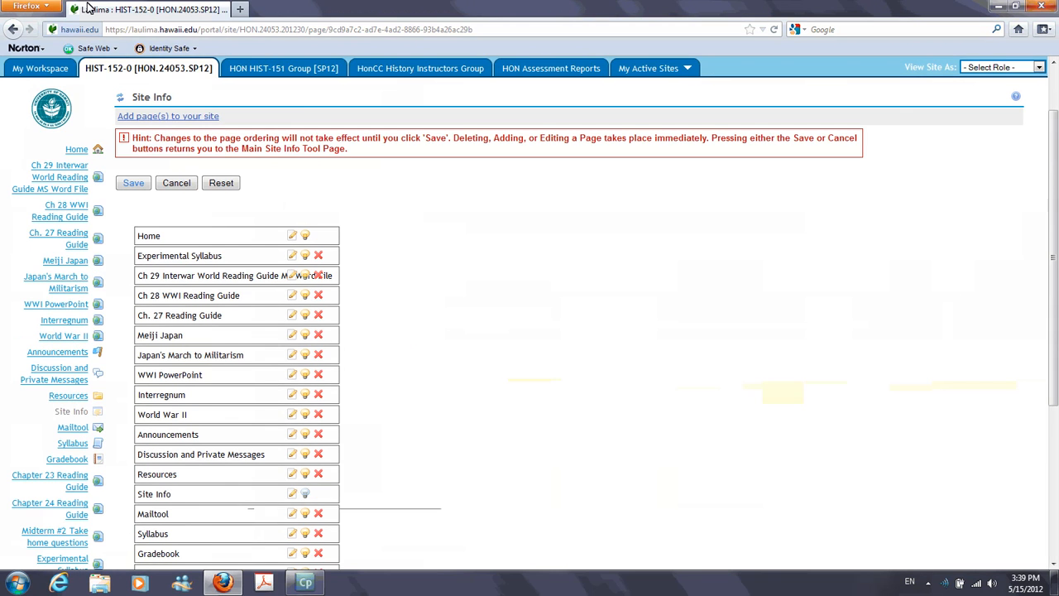
pyautogui.scroll(-2, 306, 408)
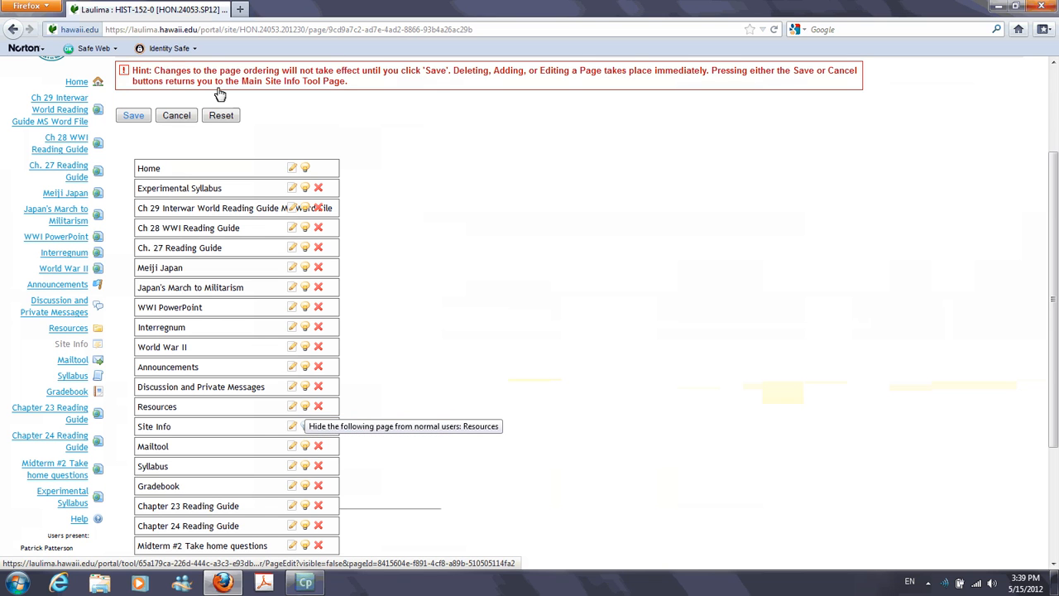
pyautogui.click(306, 408)
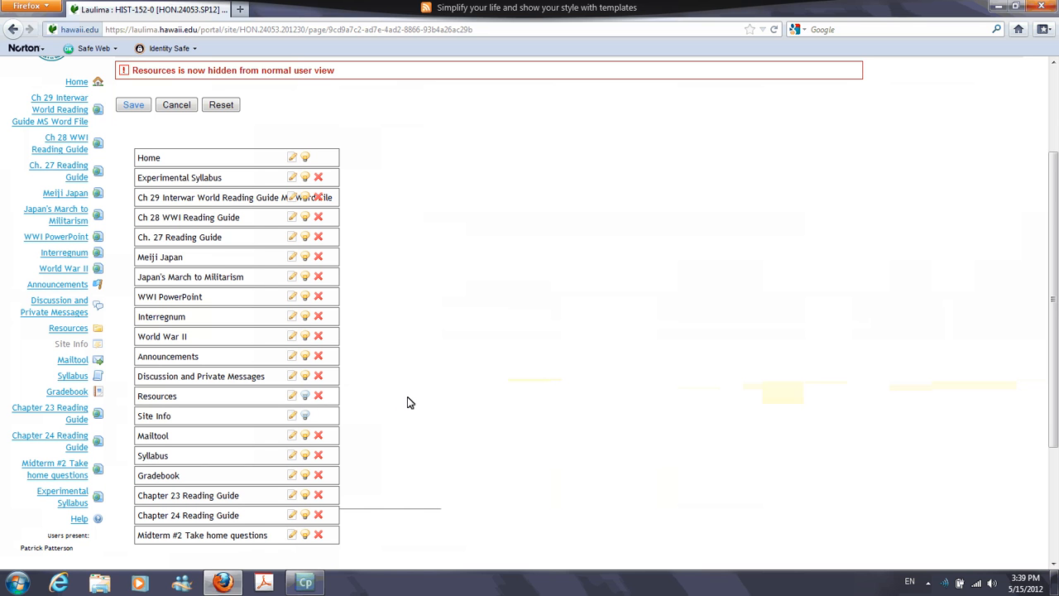
pyautogui.scroll(3, 423, 390)
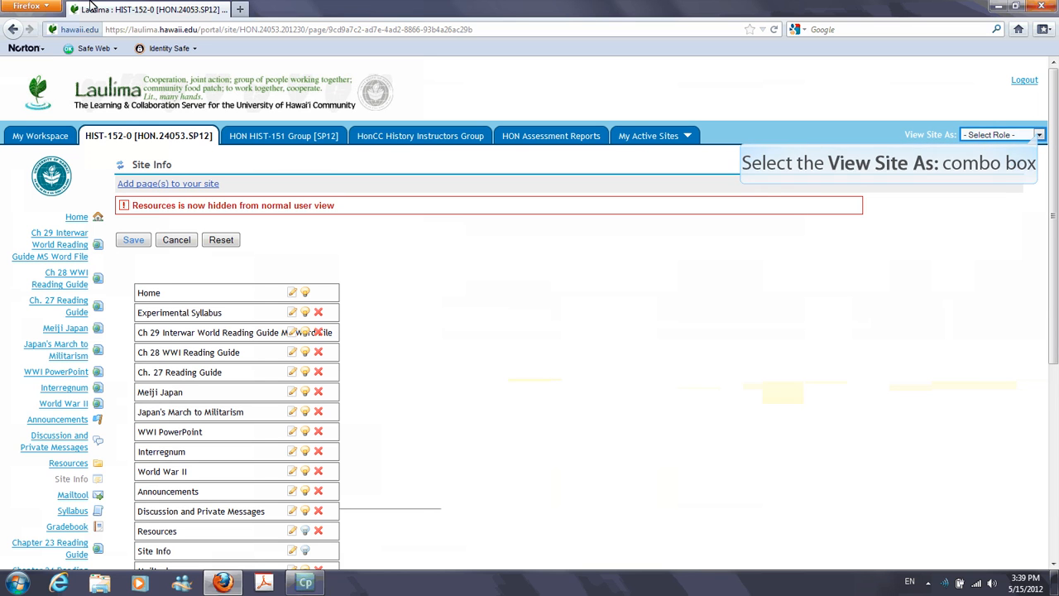
pyautogui.click(1040, 136)
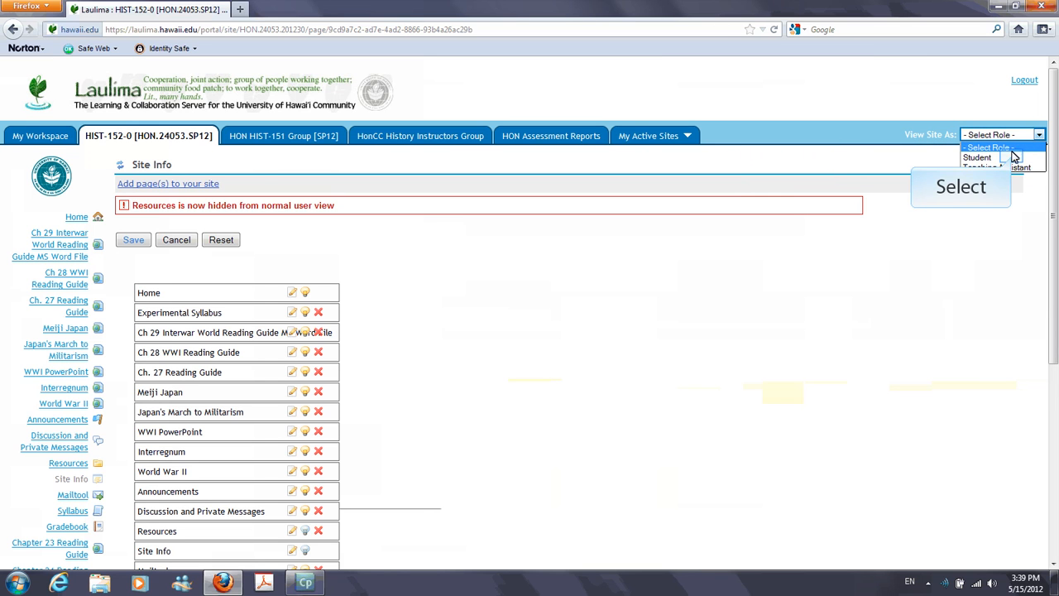
pyautogui.click(1013, 158)
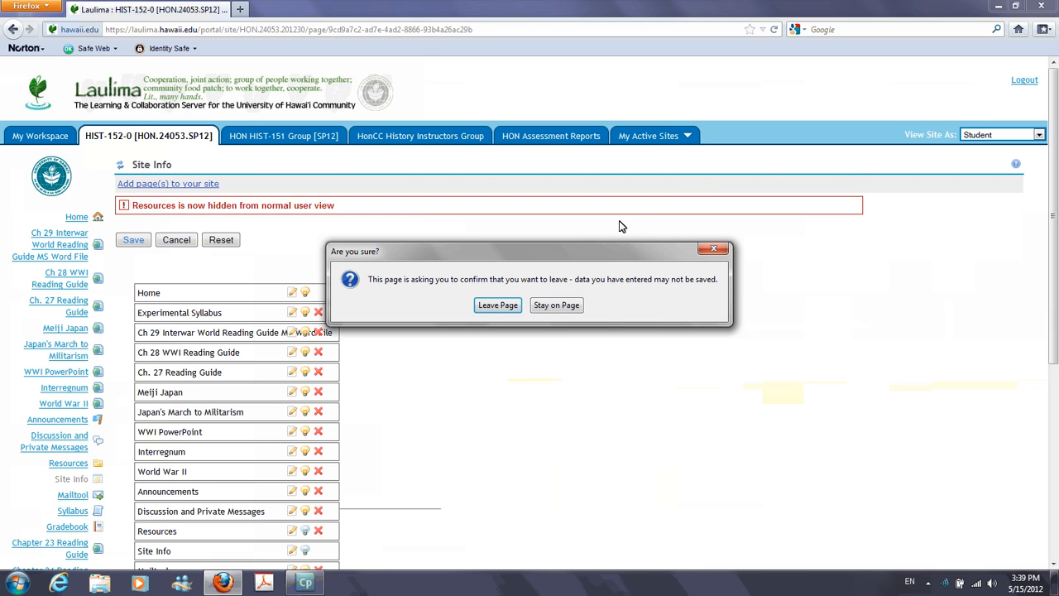
pyautogui.click(572, 307)
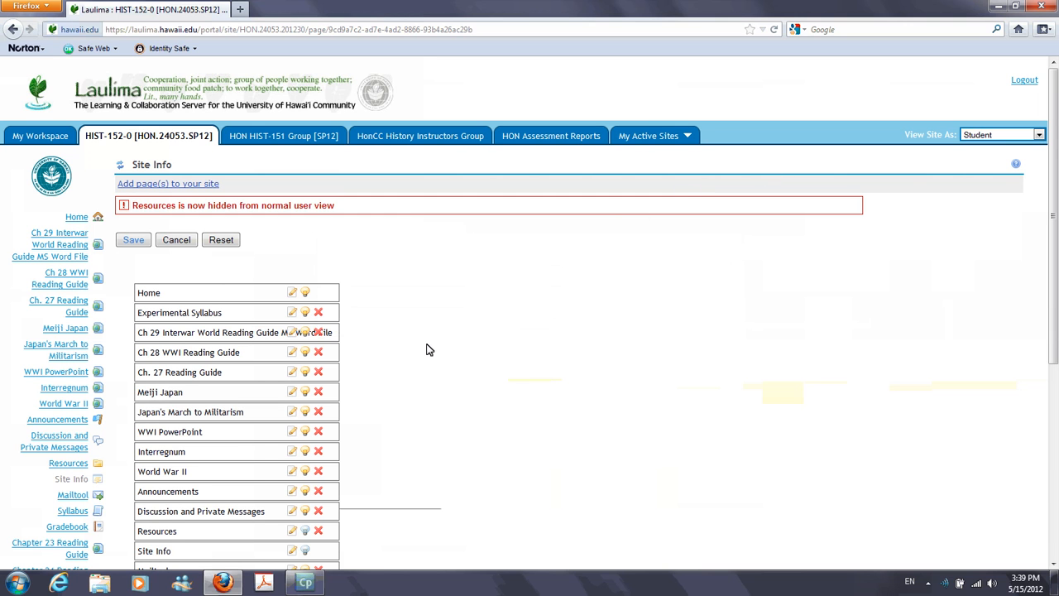
# Save the changed page order and page visibility settings of the HIST-152-0 course site
pyautogui.scroll(-5, 427, 349)
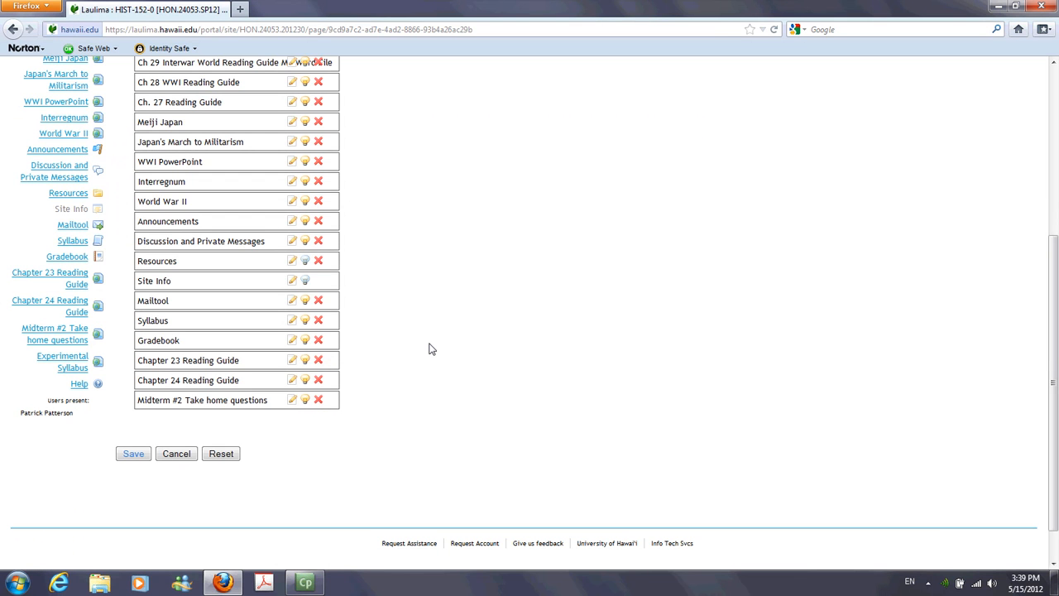
pyautogui.scroll(5, 431, 350)
pyautogui.scroll(-5, 322, 515)
pyautogui.click(139, 456)
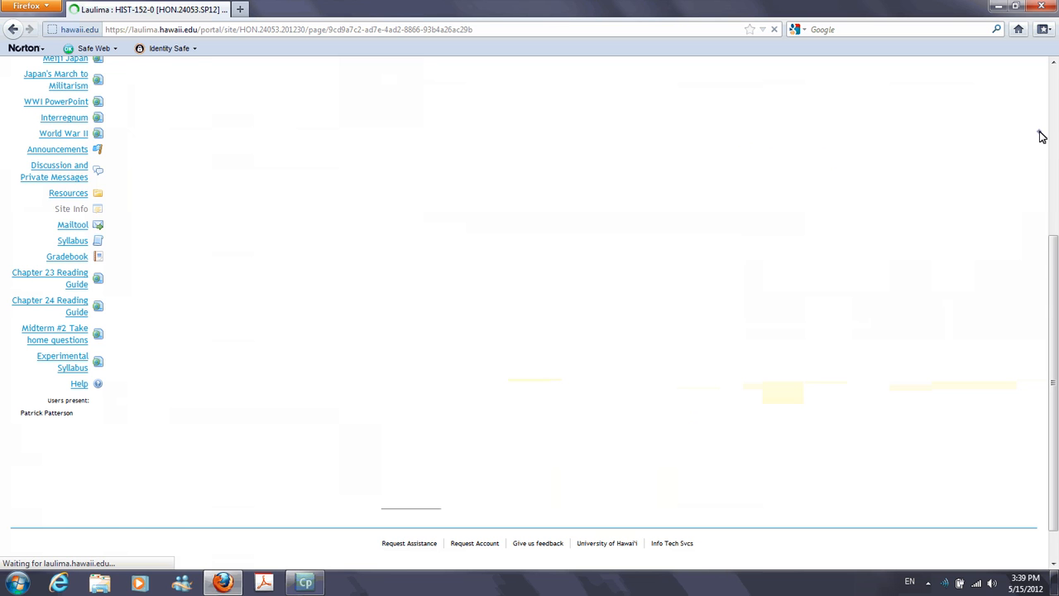
# Go to the course site's Home page and switch to viewing the site as a Student
pyautogui.click(996, 135)
pyautogui.click(978, 157)
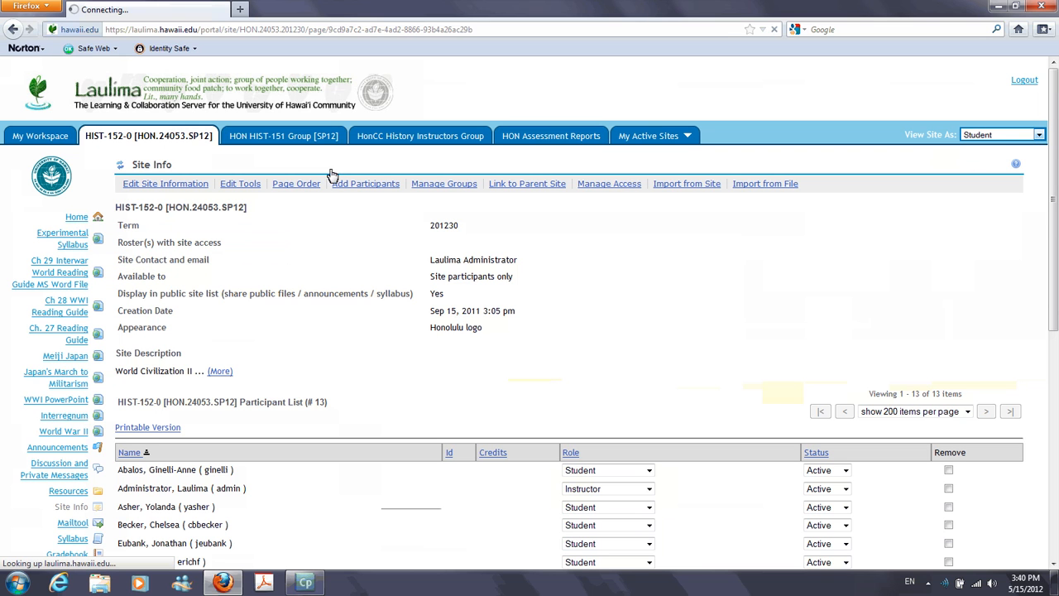
pyautogui.click(76, 217)
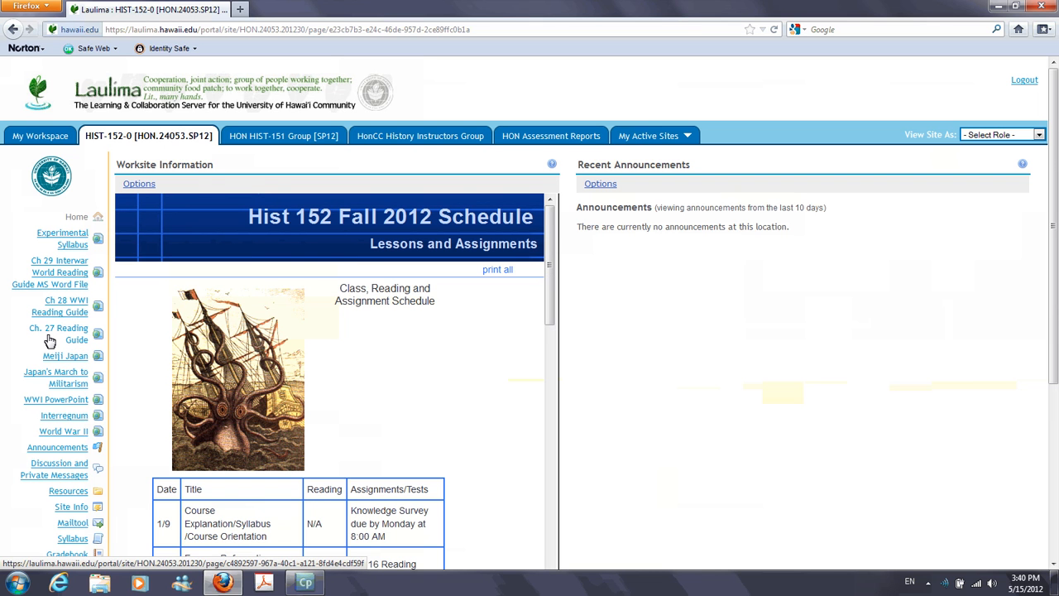
pyautogui.scroll(-3, 50, 339)
pyautogui.scroll(3, 782, 178)
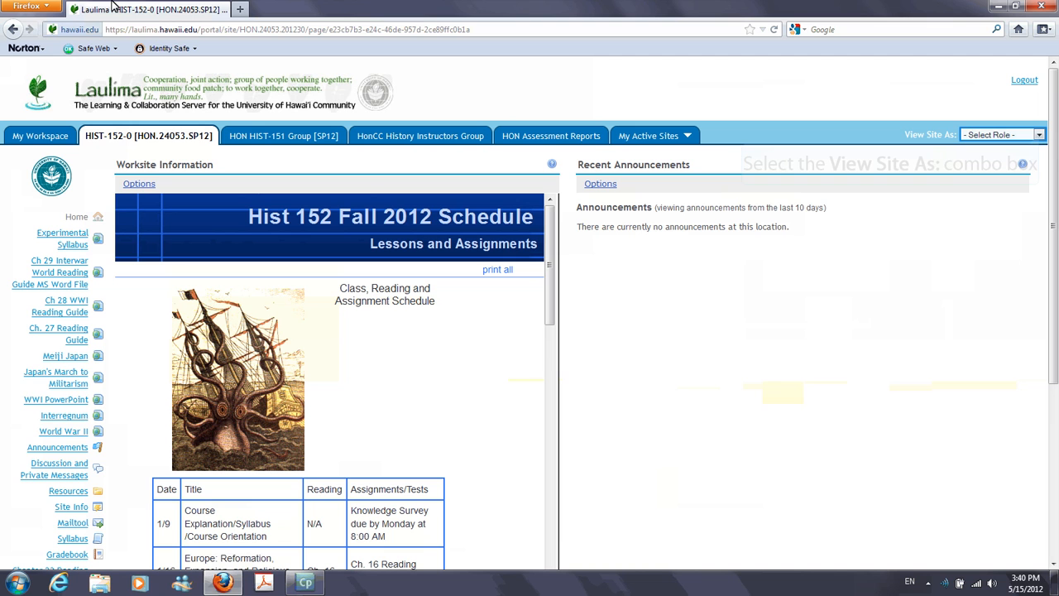
pyautogui.click(1001, 134)
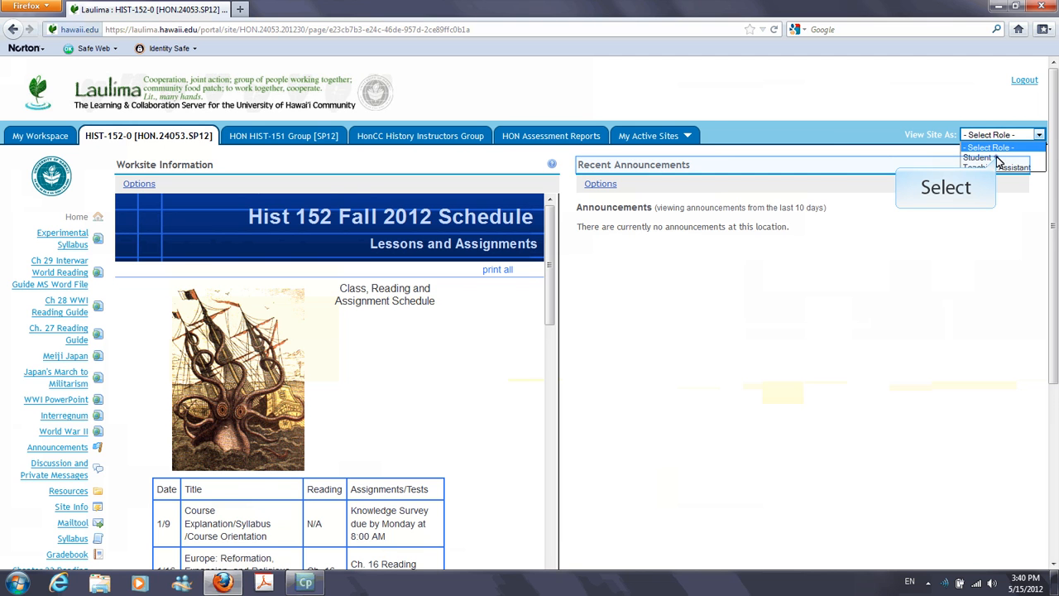
pyautogui.click(978, 158)
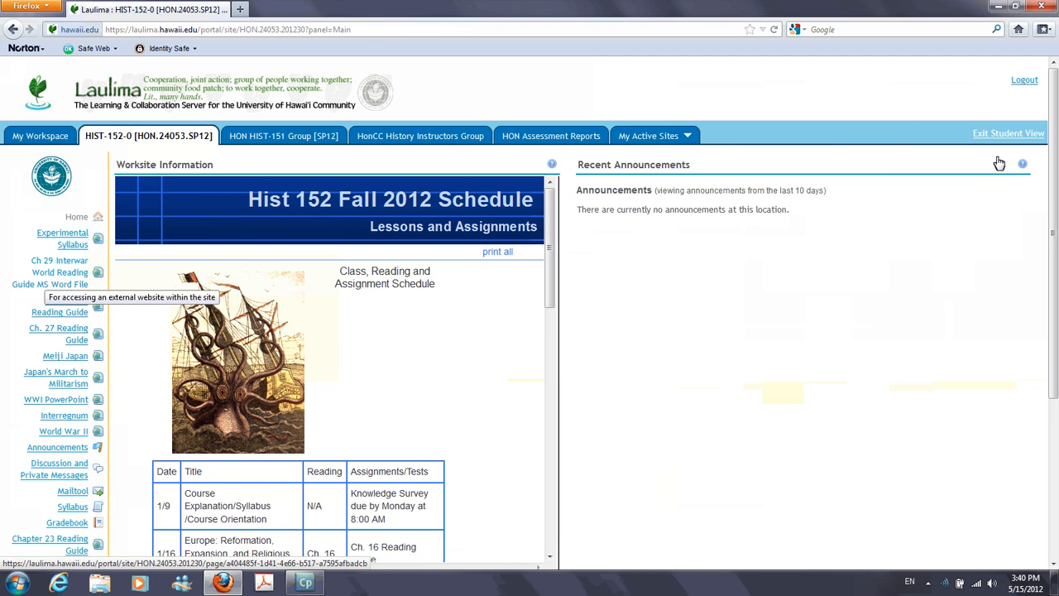
# Examine the page list in student view, then open the Experimental Syllabus page and look through its PDF
pyautogui.scroll(-5, 61, 325)
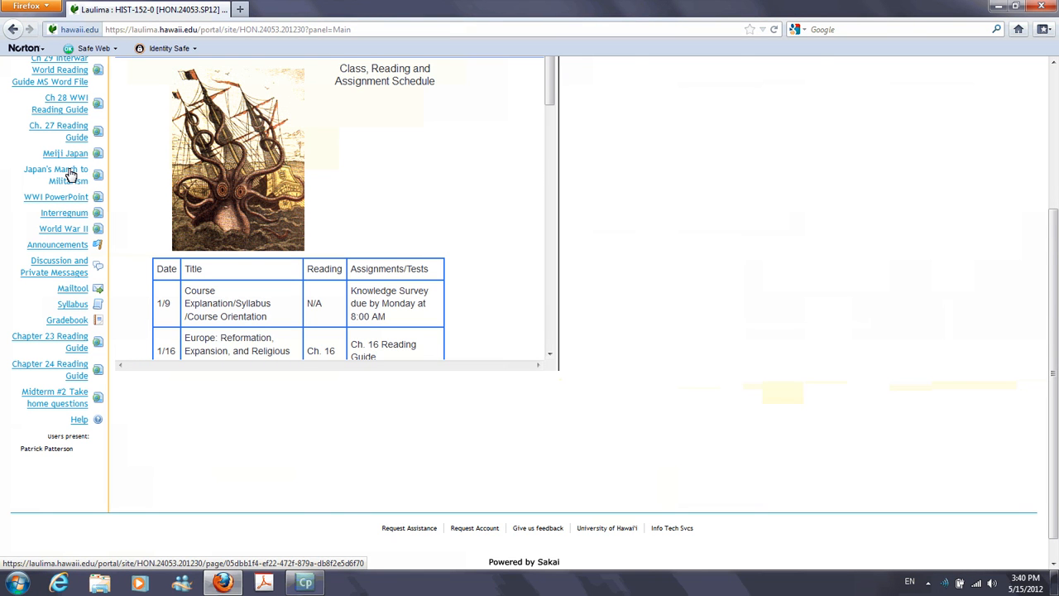
pyautogui.scroll(2, 71, 174)
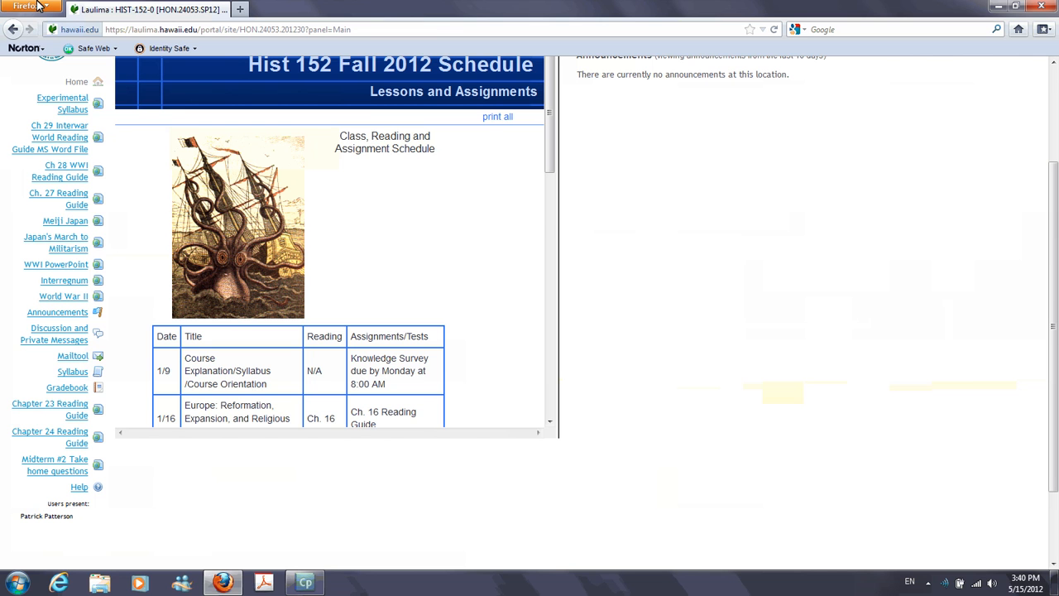
pyautogui.scroll(2, 857, 320)
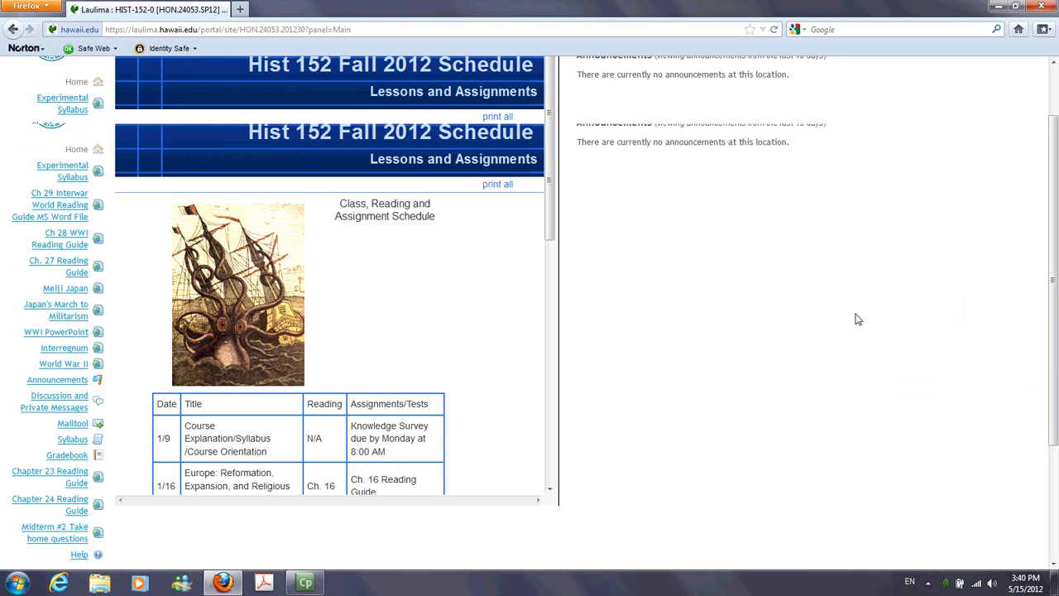
pyautogui.scroll(3, 858, 320)
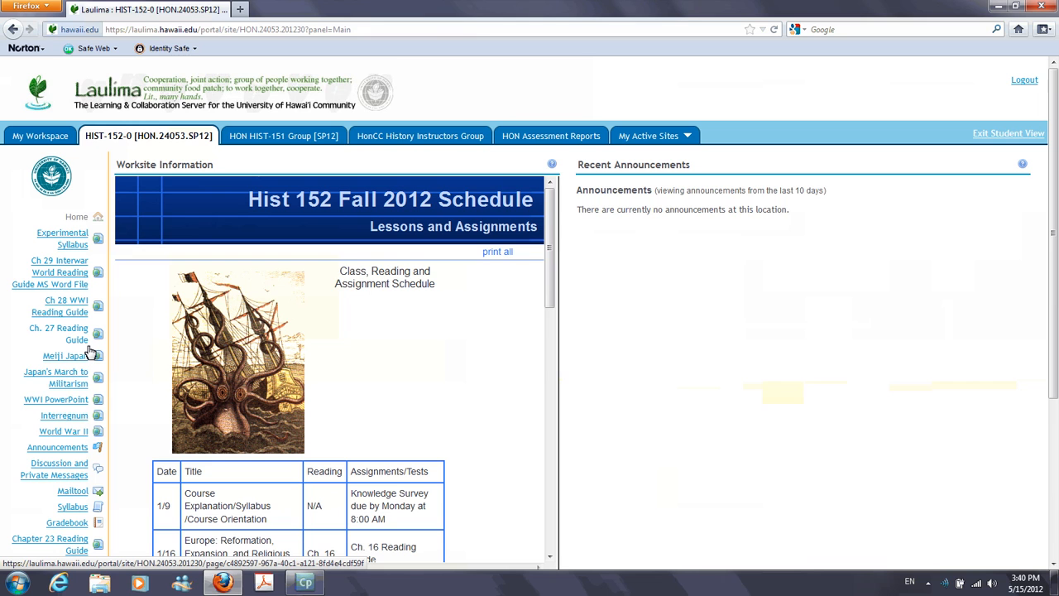
pyautogui.scroll(-5, 89, 352)
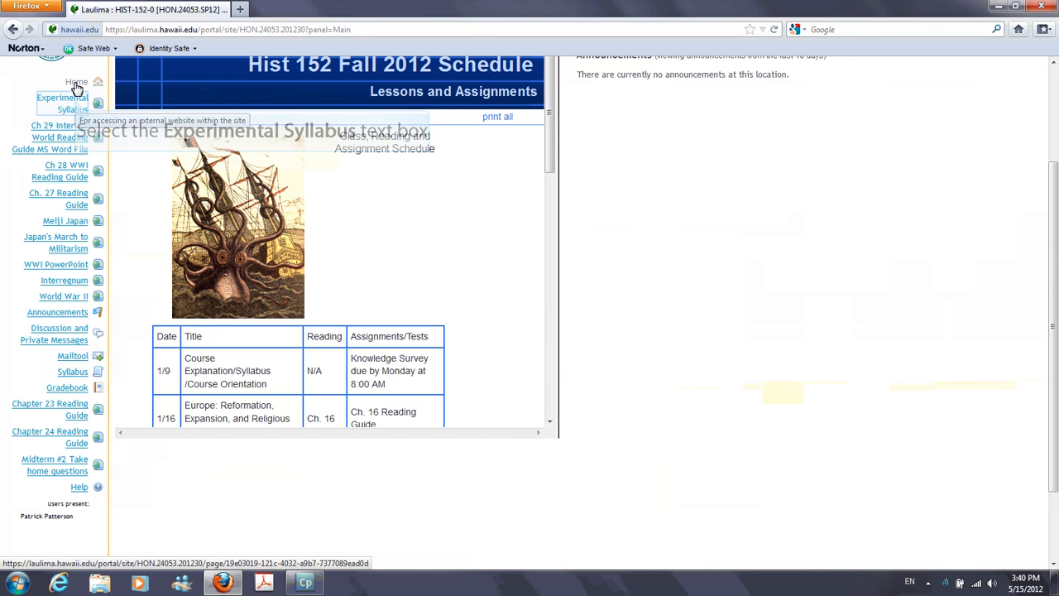
pyautogui.click(76, 93)
pyautogui.scroll(-3, 397, 341)
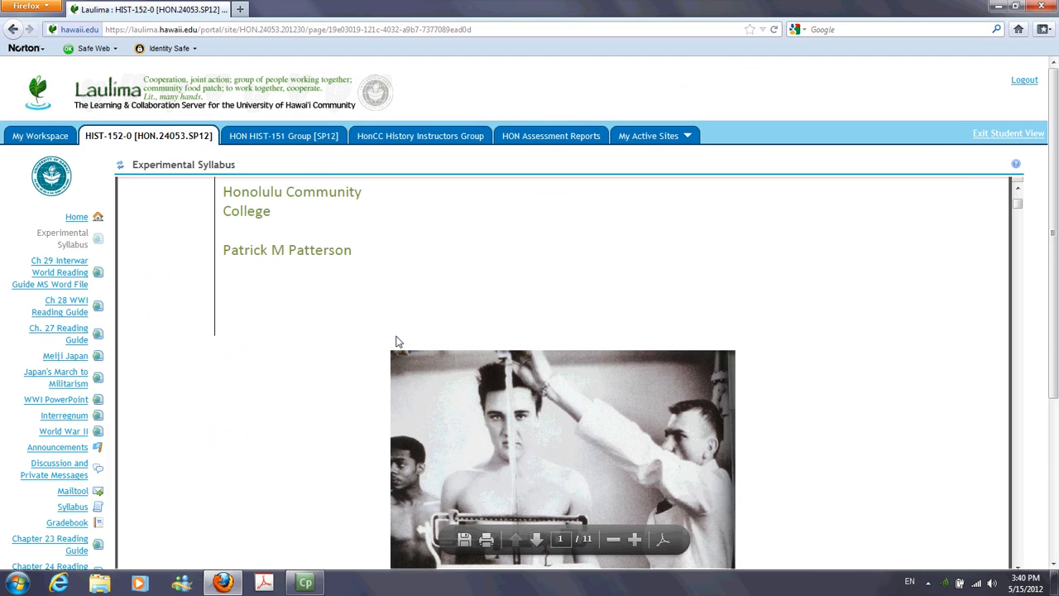
pyautogui.scroll(-3, 397, 341)
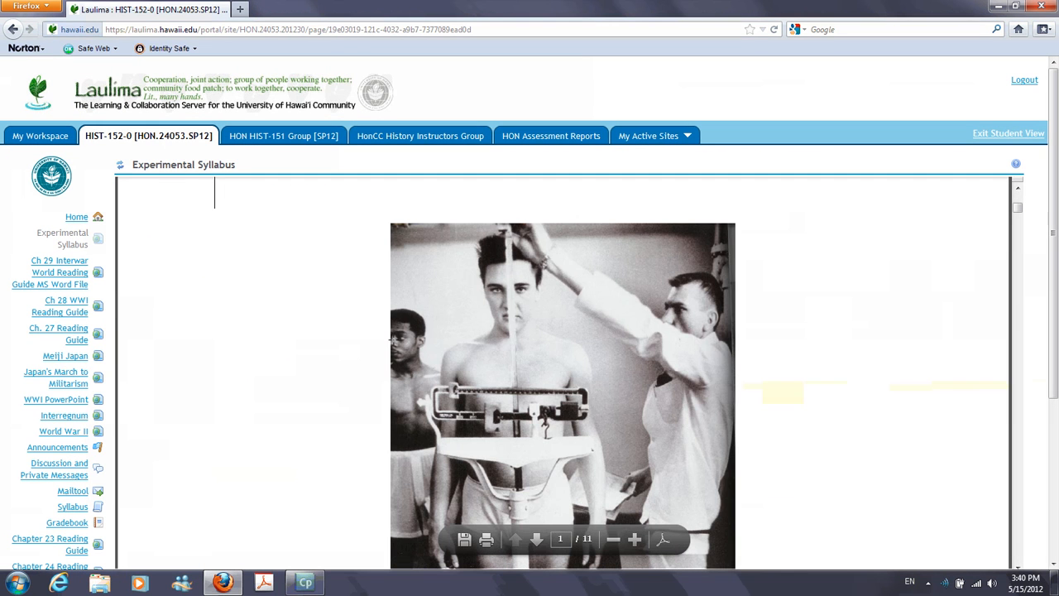
# Return to the course site's Home page and exit the student view
pyautogui.click(76, 217)
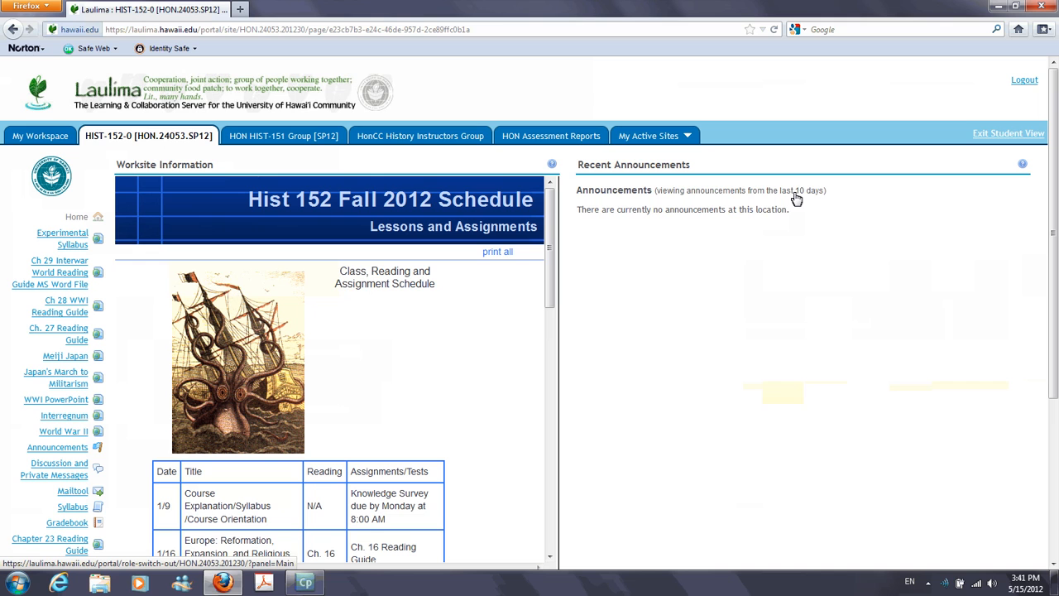
pyautogui.click(998, 135)
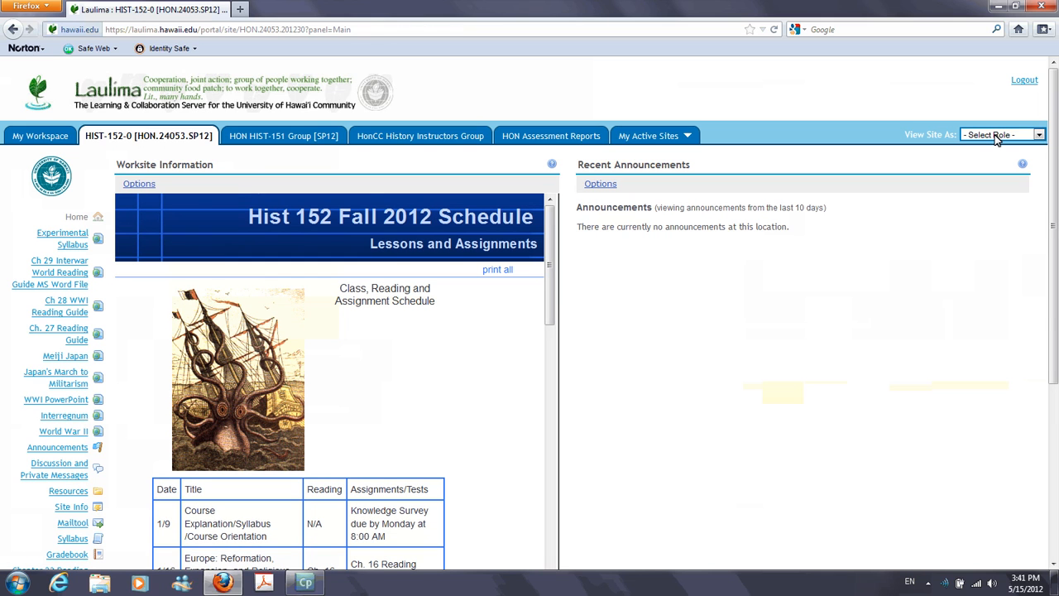
pyautogui.scroll(-5, 619, 286)
# Copy the link location of "152 Fall 2011 Syllabus WWW classes.pdf" in My Workspace resources and return to the HIST-152-0 course site
pyautogui.click(41, 135)
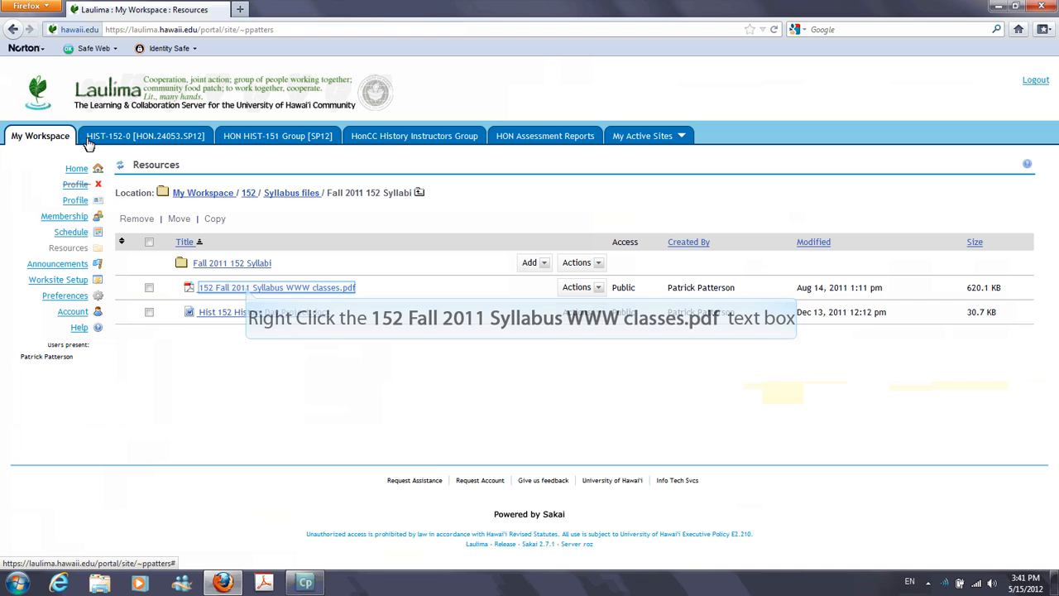
pyautogui.rightClick(248, 293)
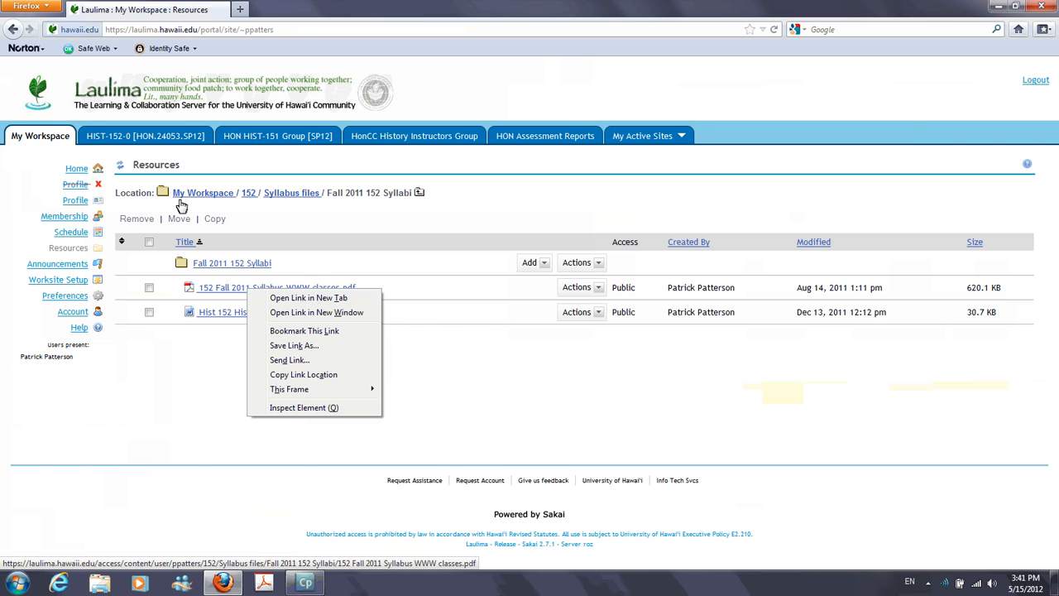
pyautogui.click(178, 138)
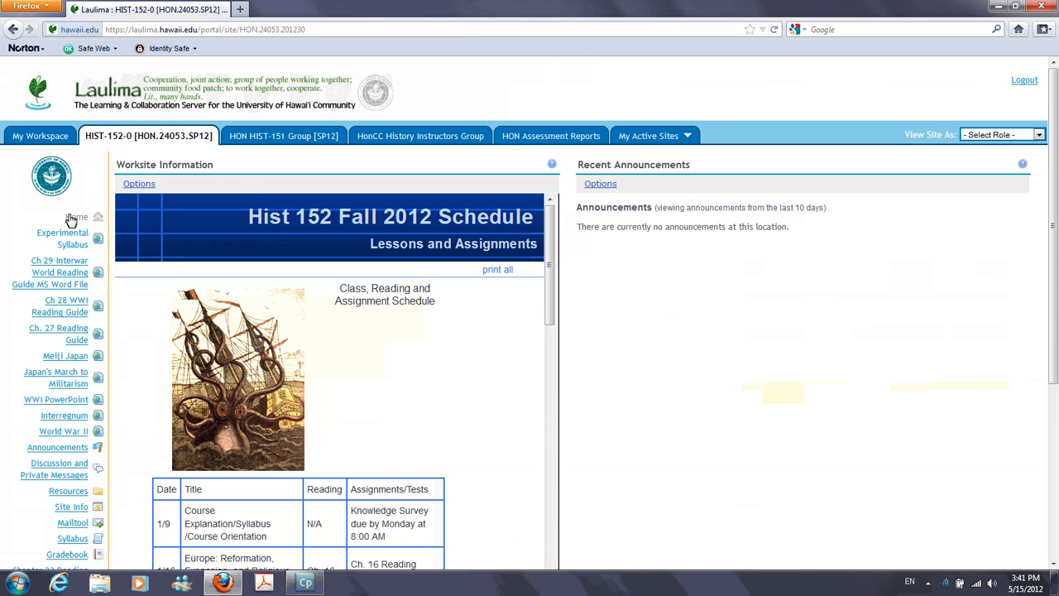
# Add another Web Content tool to the HIST-152-0 course site and proceed to its configuration
pyautogui.scroll(-5, 70, 263)
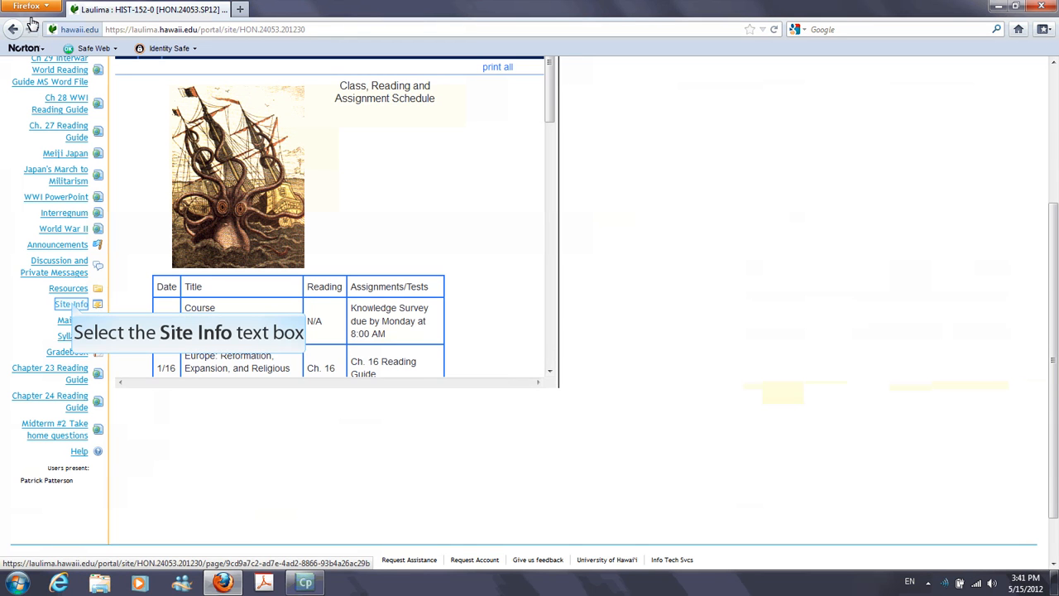
pyautogui.click(71, 303)
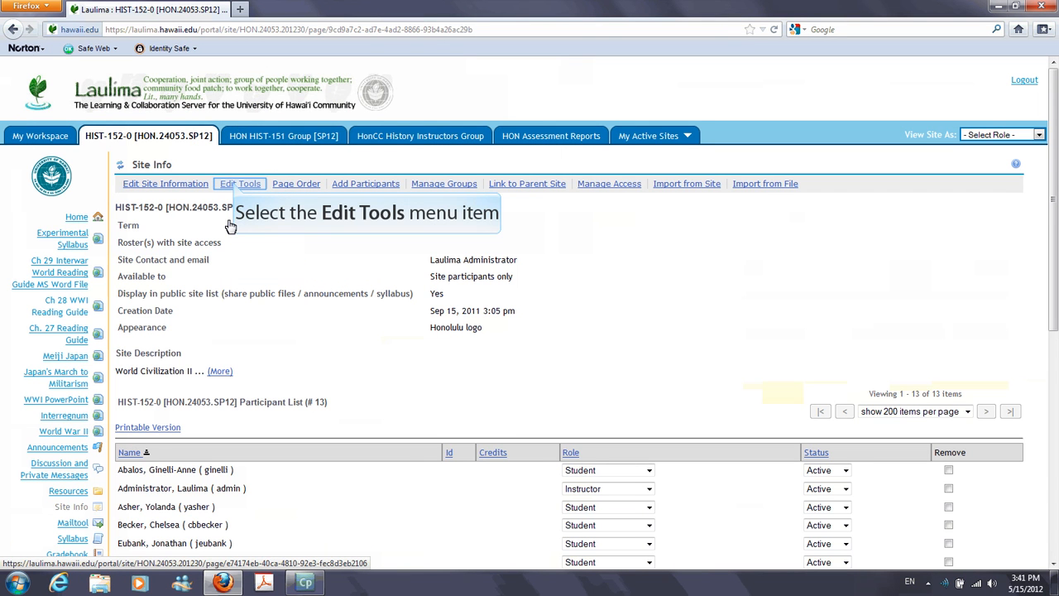
pyautogui.click(240, 184)
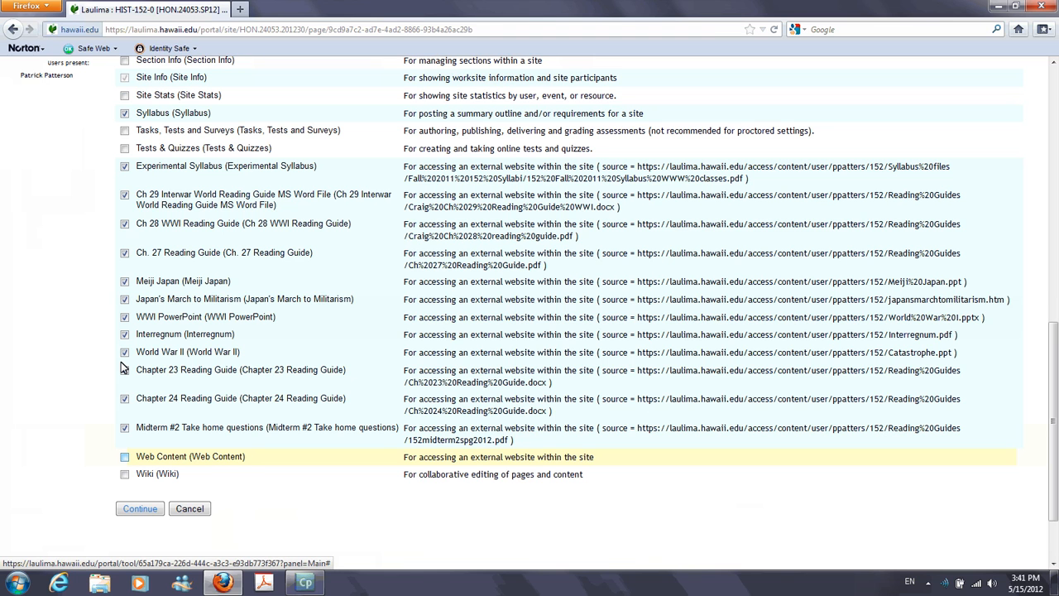
pyautogui.click(124, 456)
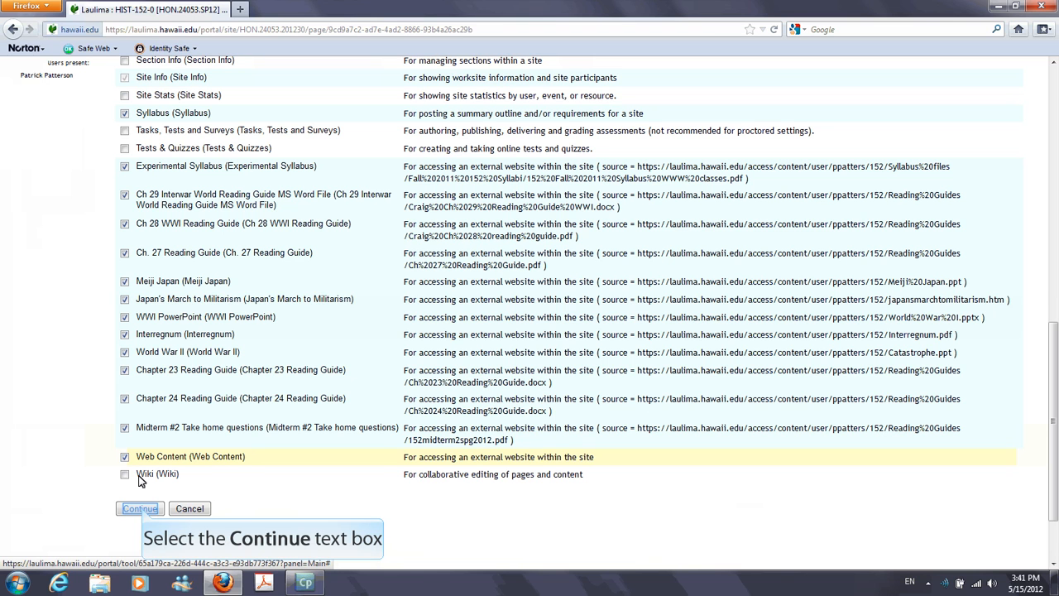
pyautogui.click(140, 508)
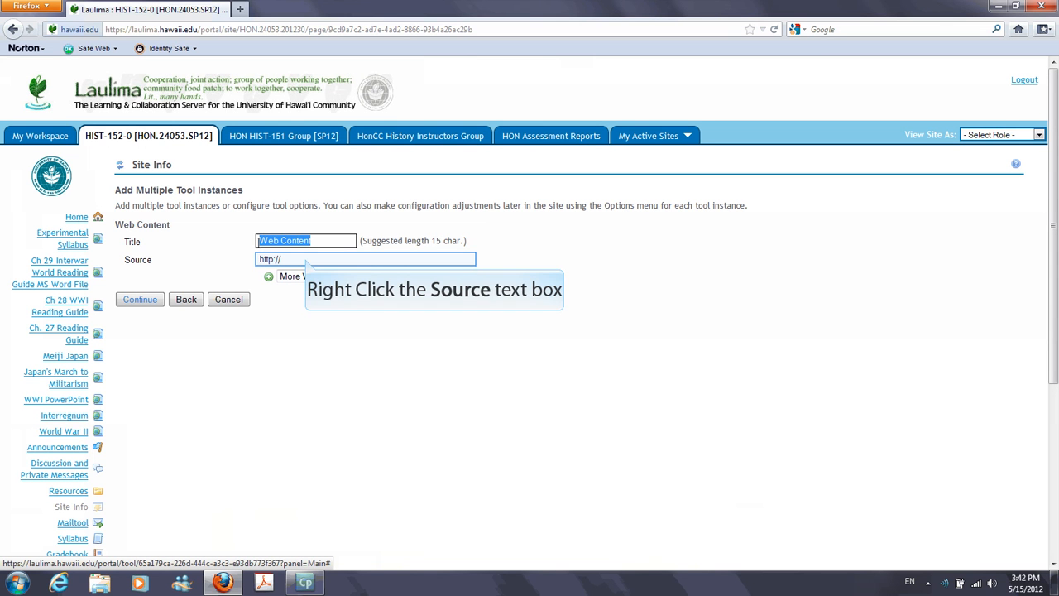
# Paste the copied syllabus PDF link as the web content's source and finish adding the page to the site
pyautogui.rightClick(306, 260)
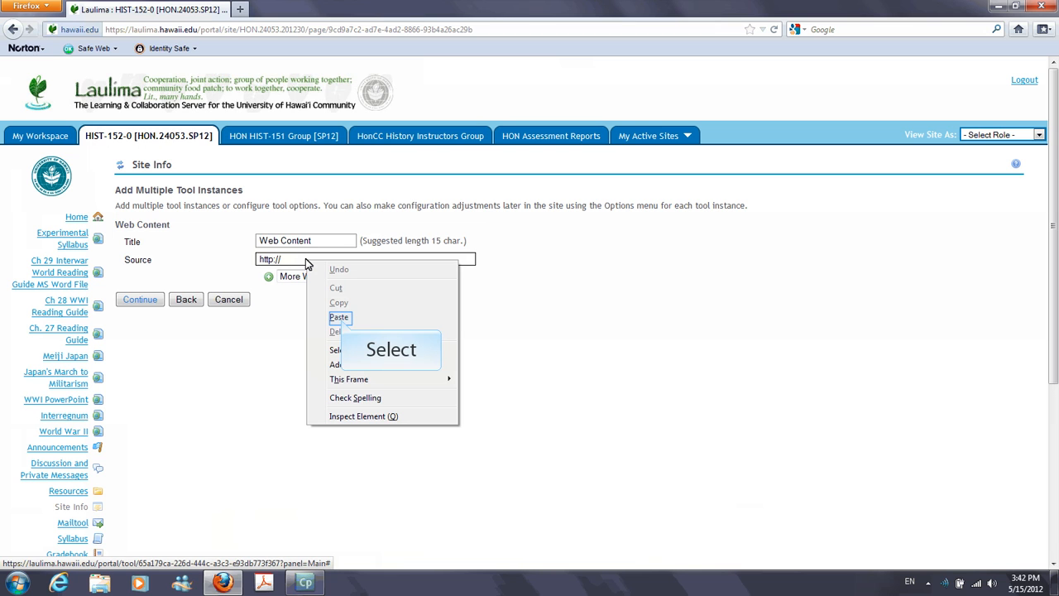
pyautogui.click(340, 318)
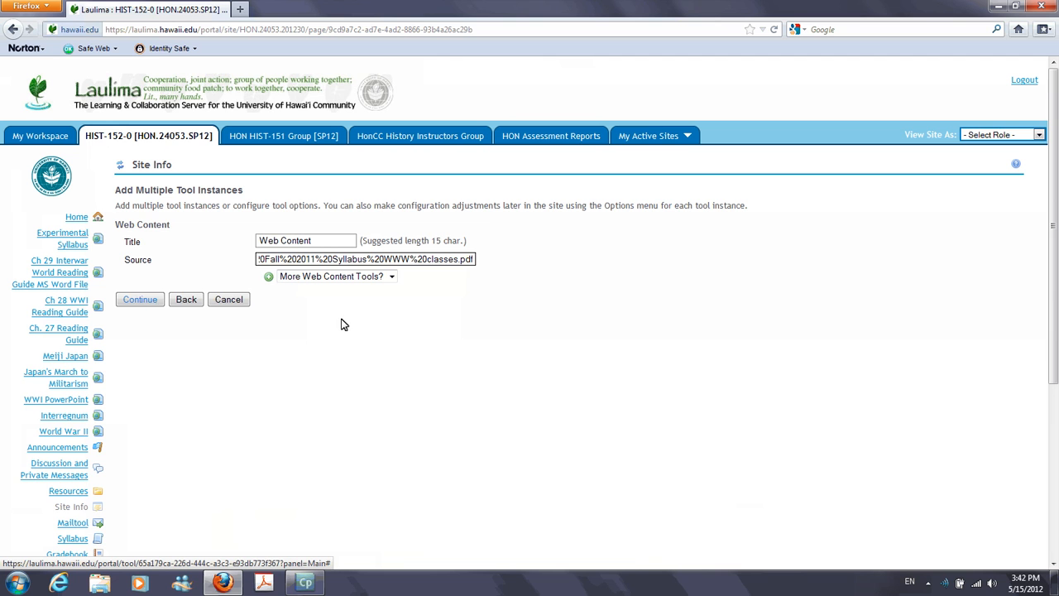
pyautogui.click(143, 302)
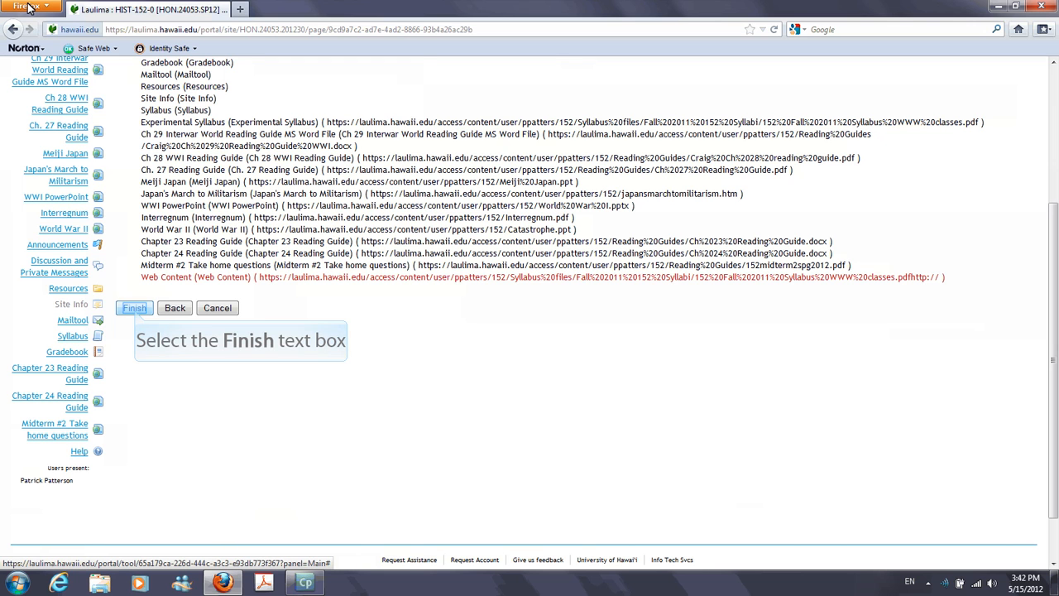
pyautogui.click(134, 311)
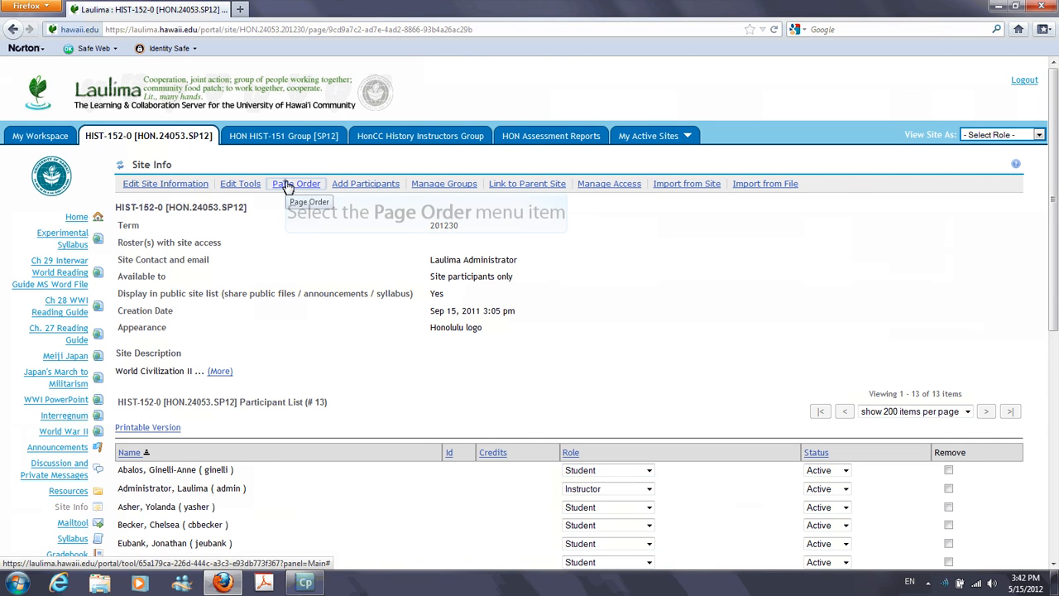
# Remove the Experimental Syllabus and Web Content pages from the HIST-152-0 site's page order, confirming the removals
pyautogui.click(289, 185)
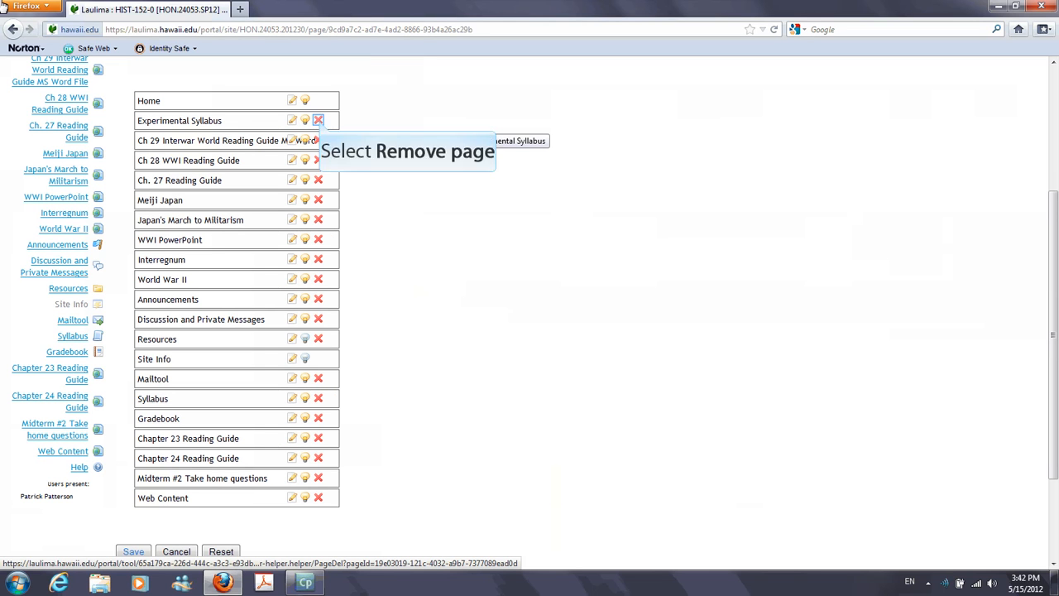
pyautogui.click(319, 121)
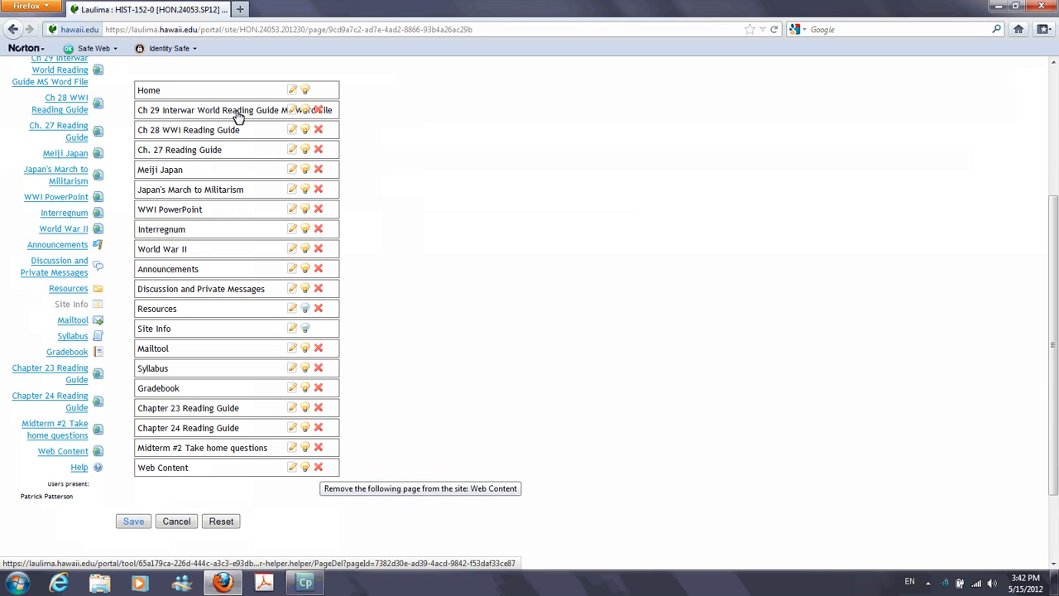
pyautogui.click(318, 467)
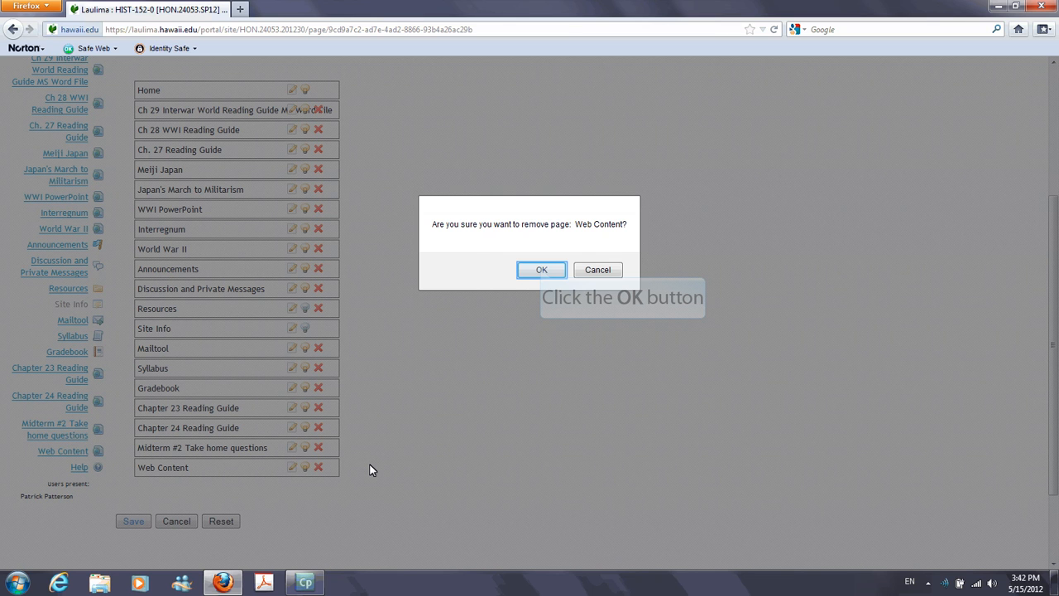
pyautogui.press('Return')
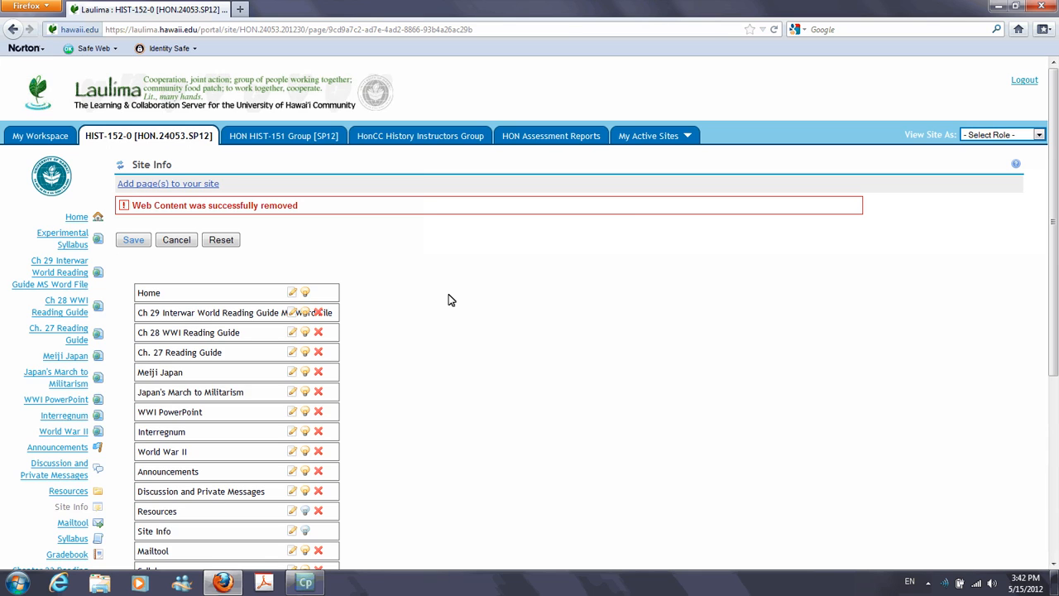
# Make the Resources page visible to normal users in the page order and save the page changes
pyautogui.scroll(-3, 451, 300)
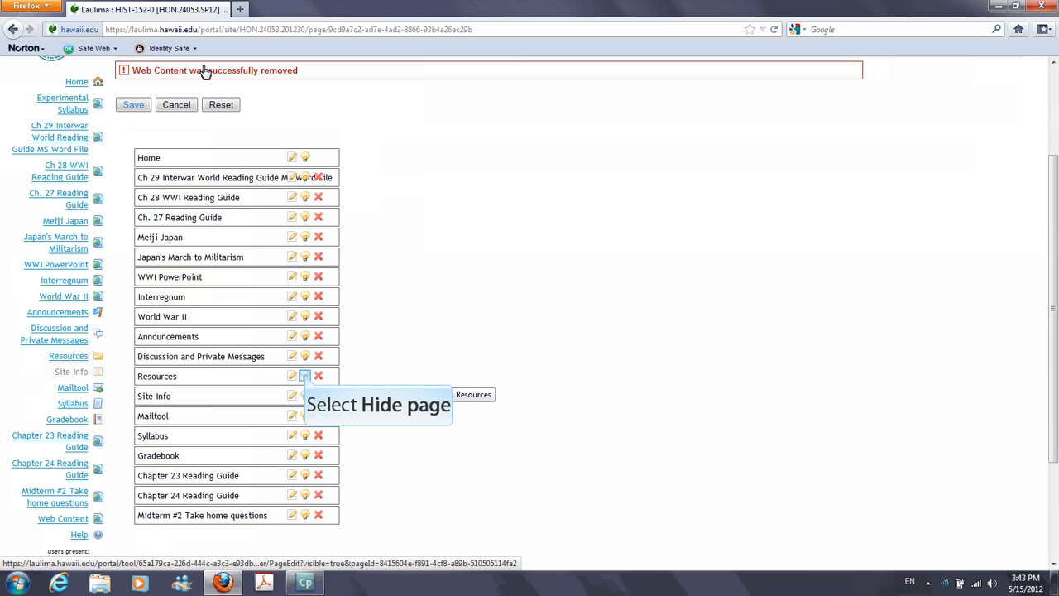
pyautogui.click(305, 376)
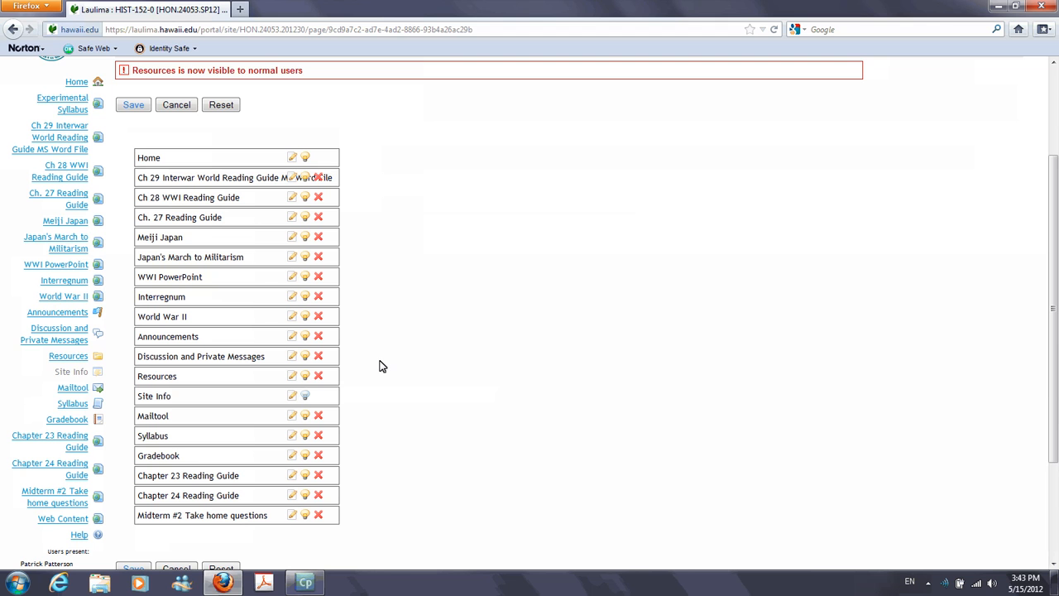
pyautogui.scroll(-3, 381, 366)
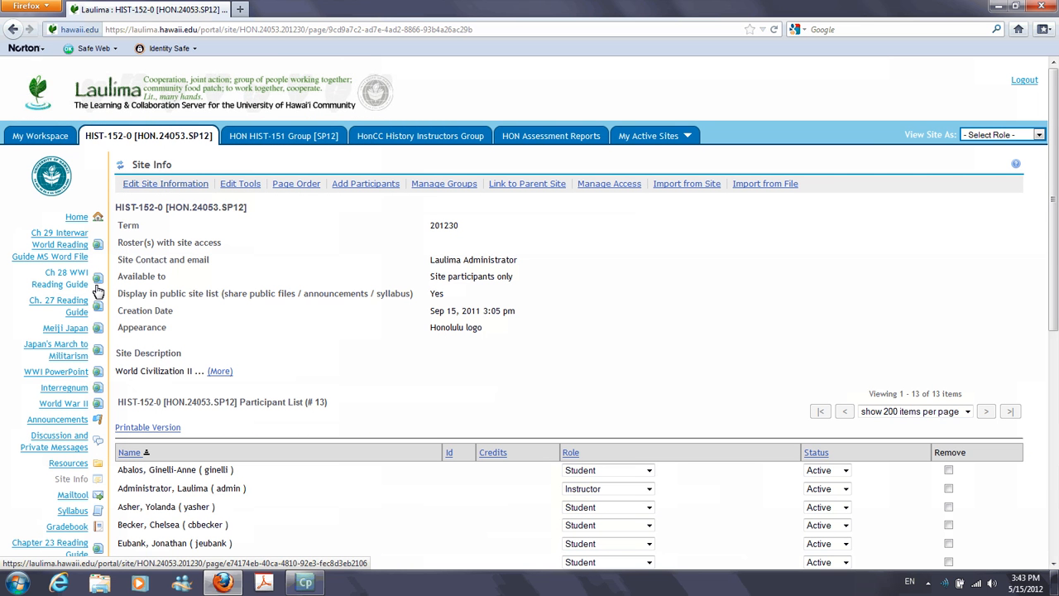
# Review the course site's page list on Site Info and open the site's Home page
pyautogui.scroll(-3, 284, 234)
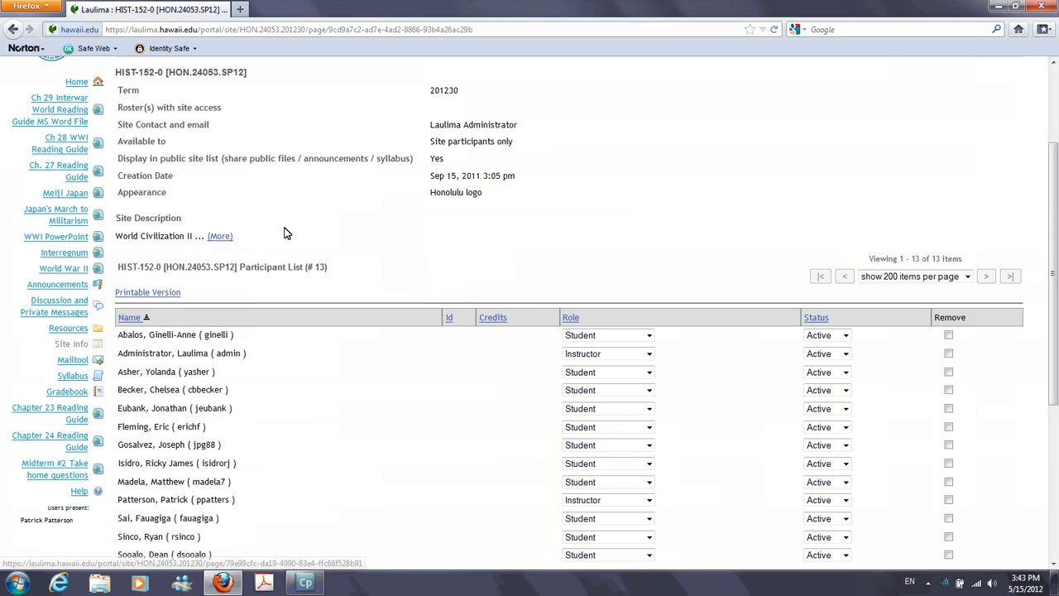
pyautogui.scroll(3, 284, 234)
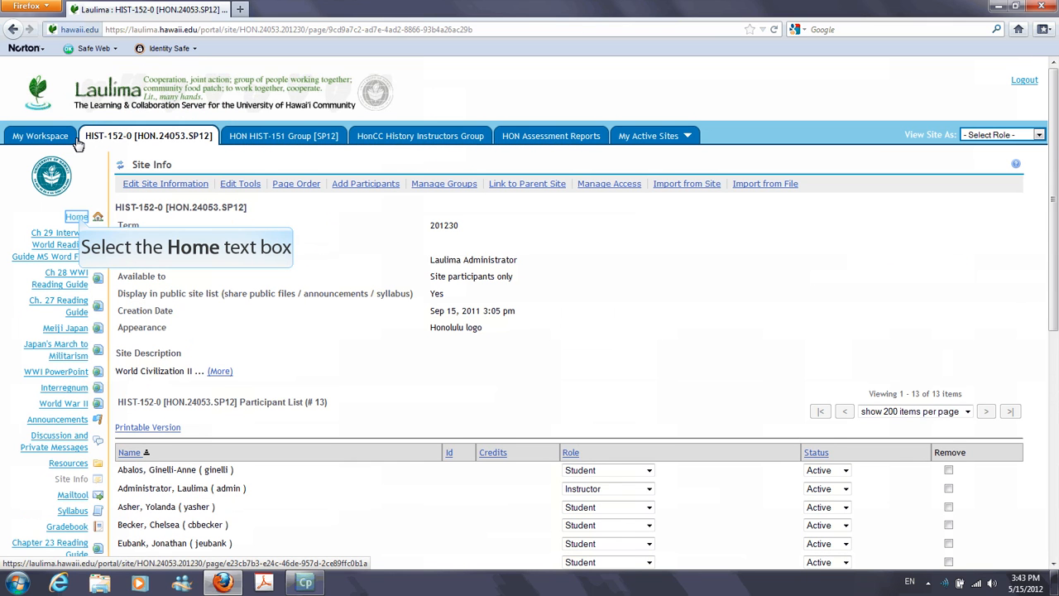
pyautogui.click(76, 216)
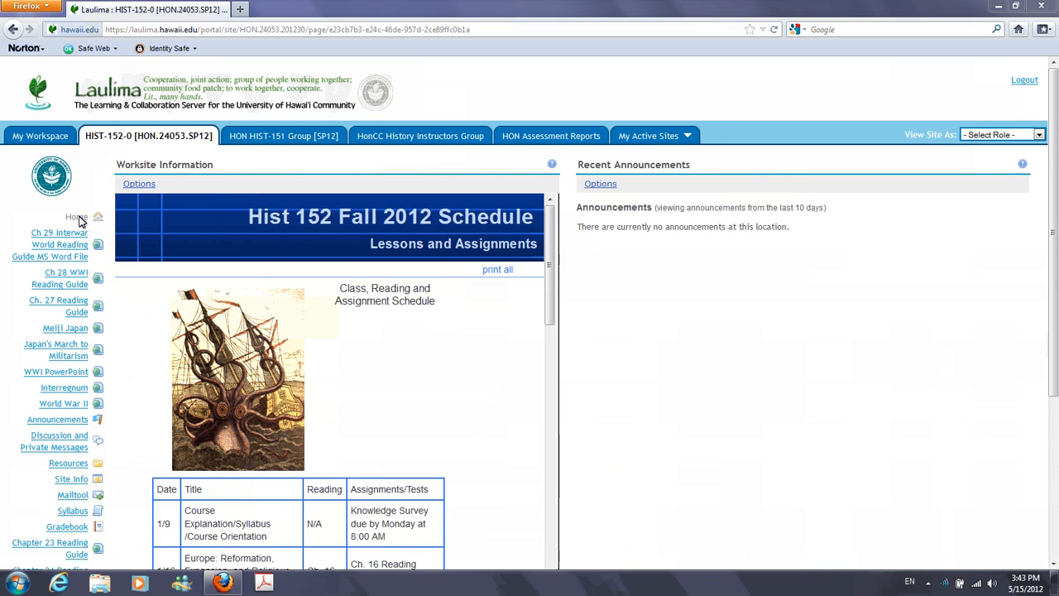